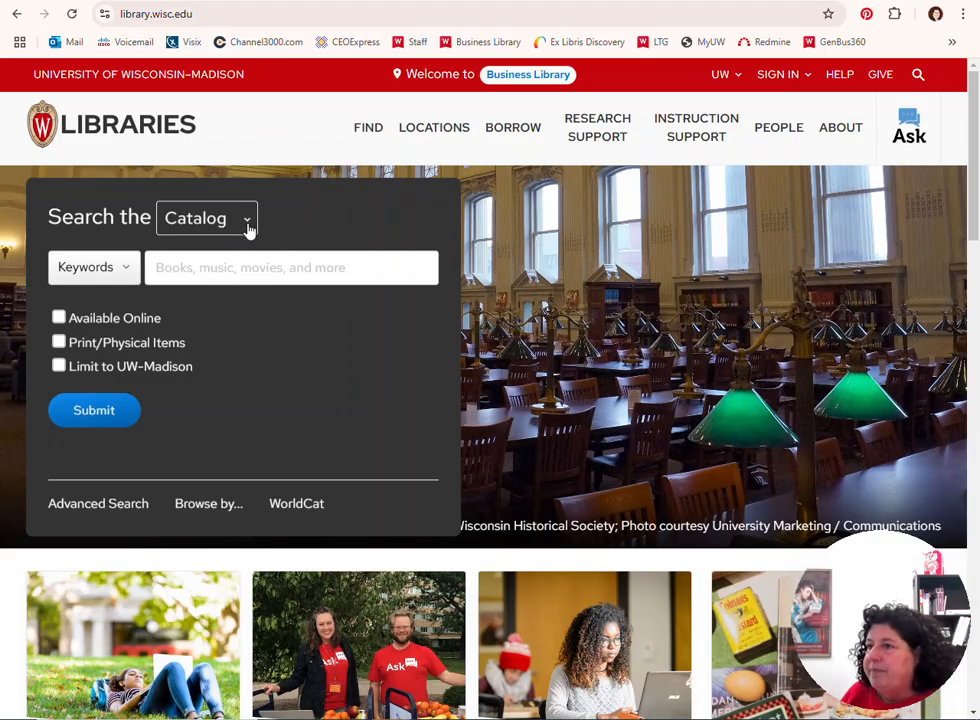
# Search the library's databases for "data axle"
pyautogui.click(249, 226)
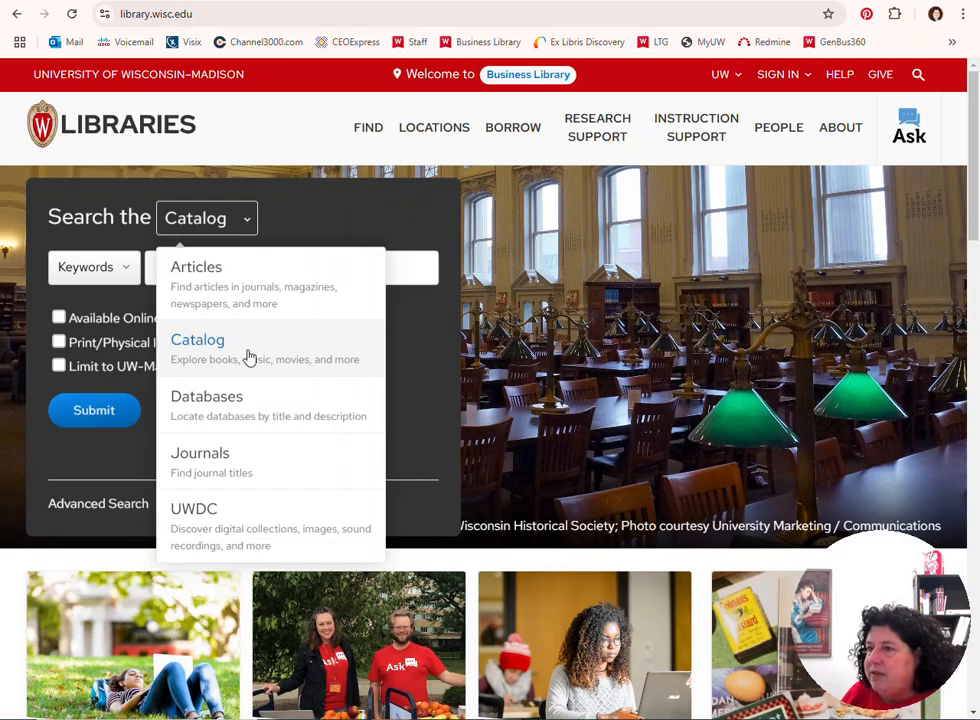
pyautogui.click(231, 402)
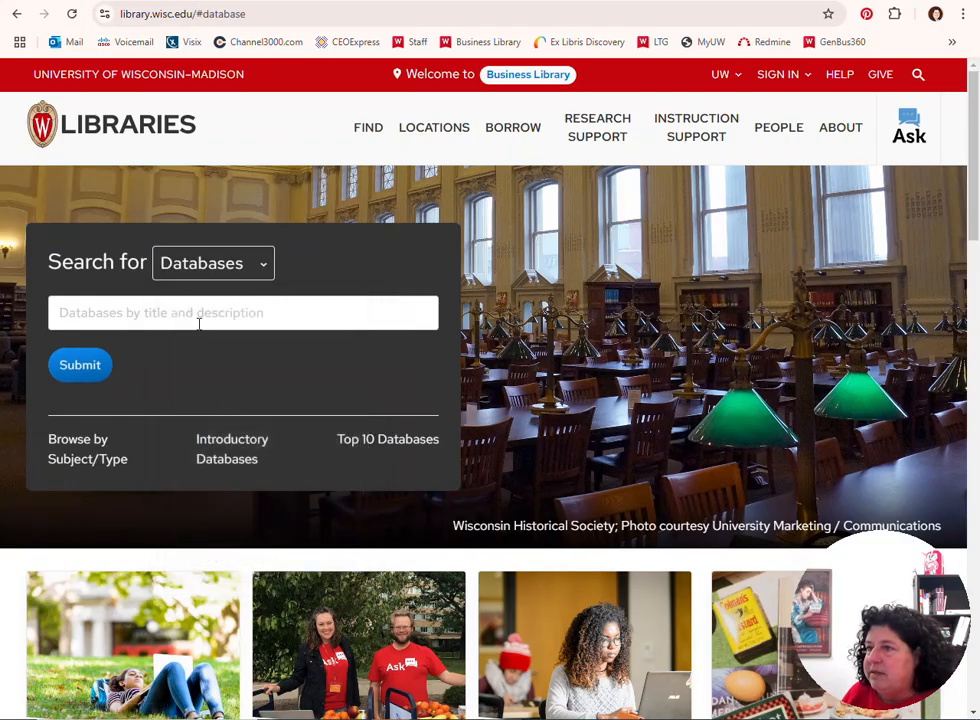
pyautogui.click(198, 315)
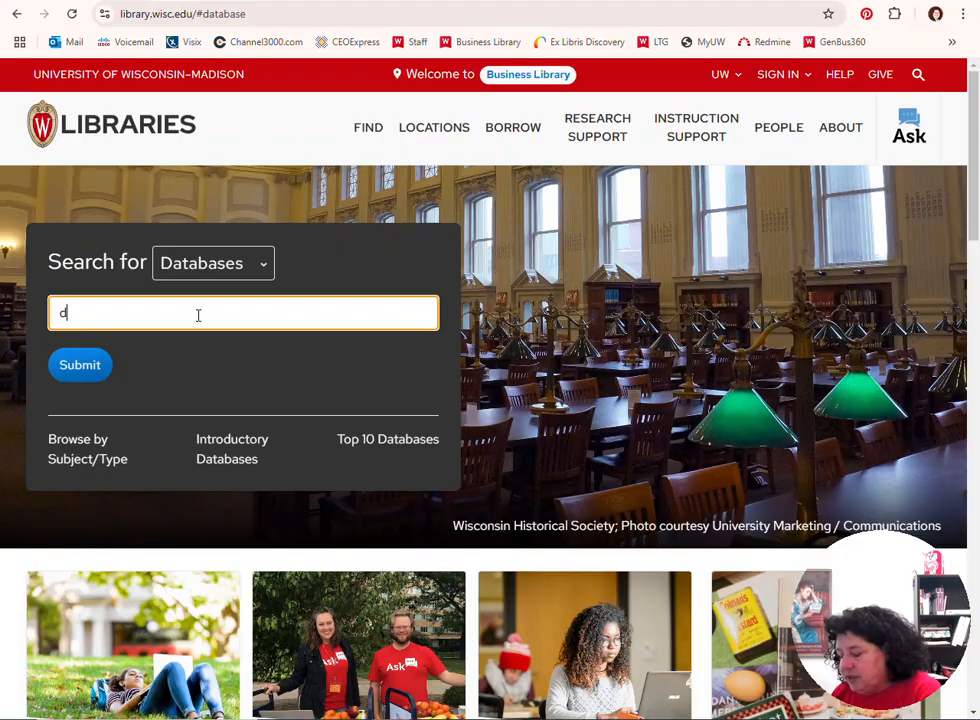
pyautogui.write('data axle')
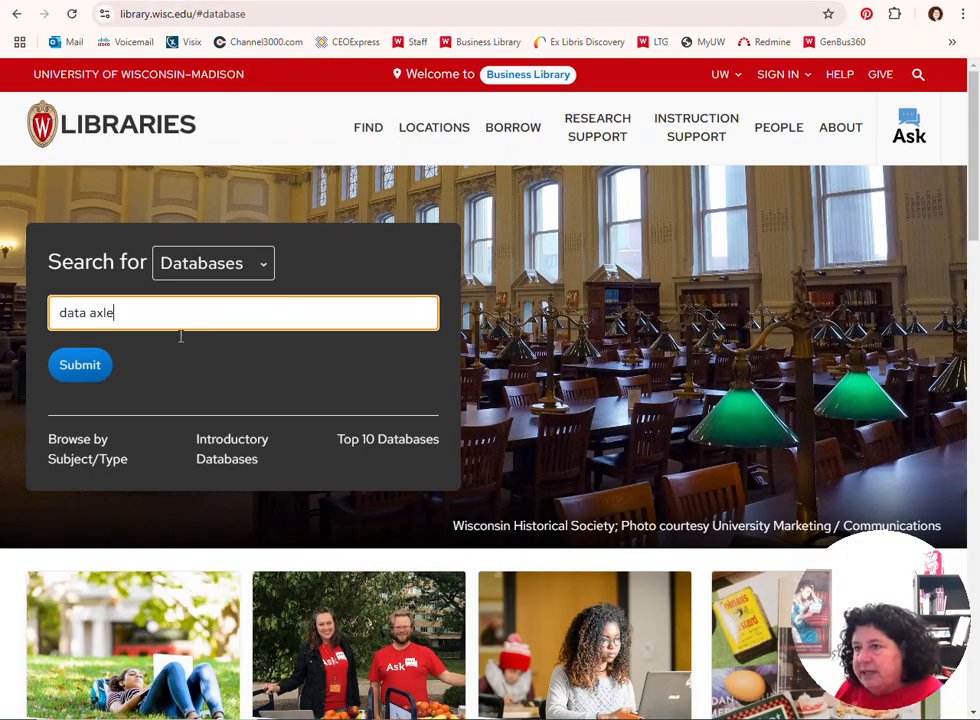
pyautogui.click(82, 372)
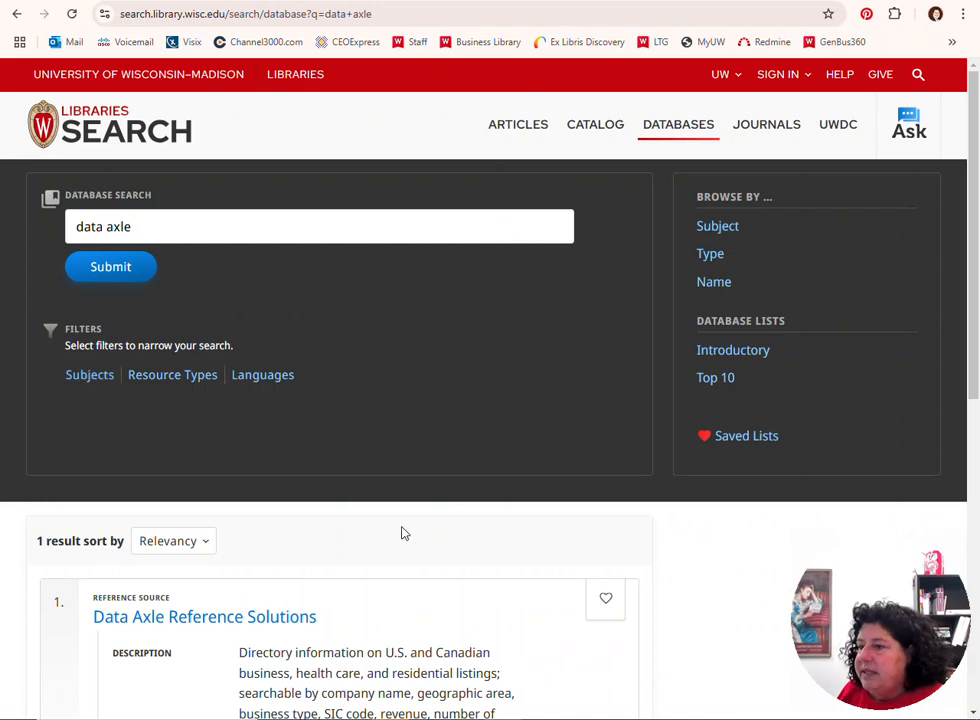
# Go to the Data Axle Reference Solutions database and open the advanced search of U.S. Businesses
pyautogui.scroll(-3, 400, 532)
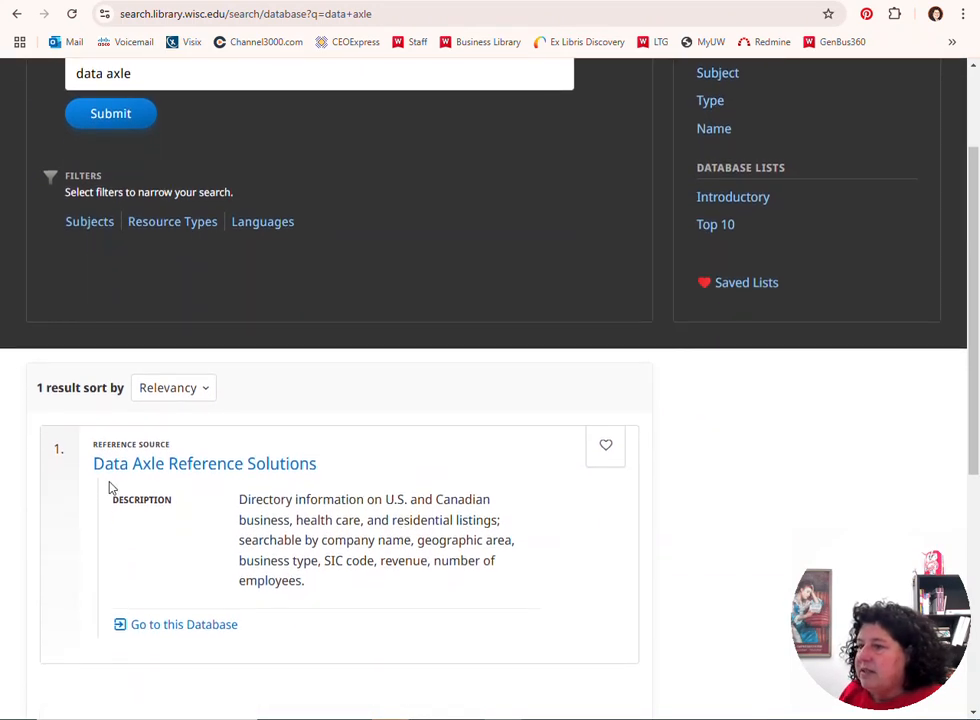
pyautogui.click(196, 630)
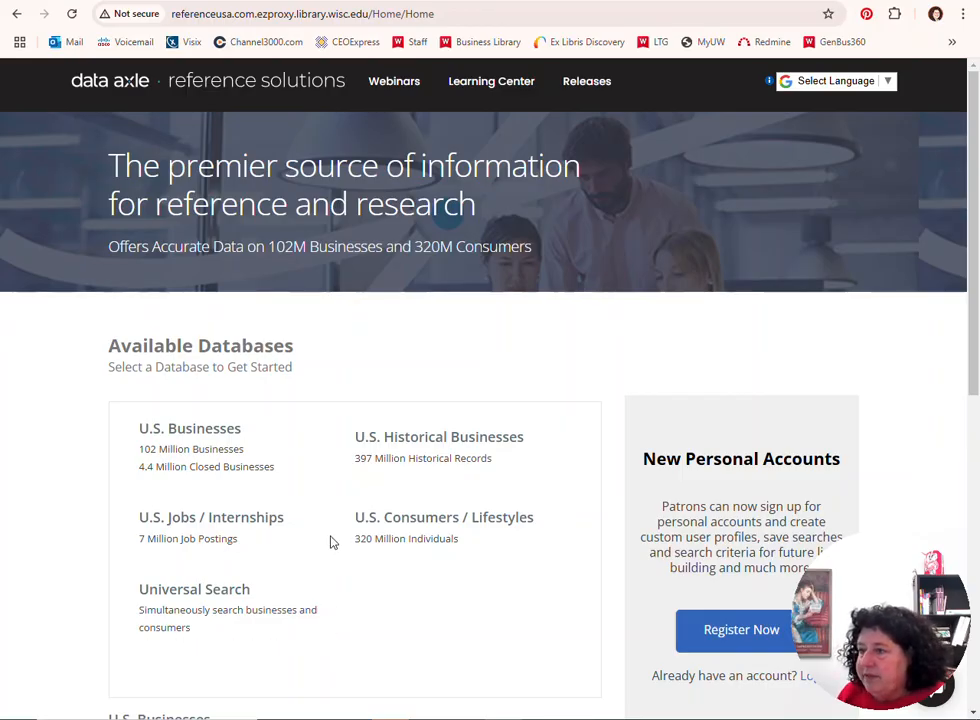
pyautogui.click(209, 433)
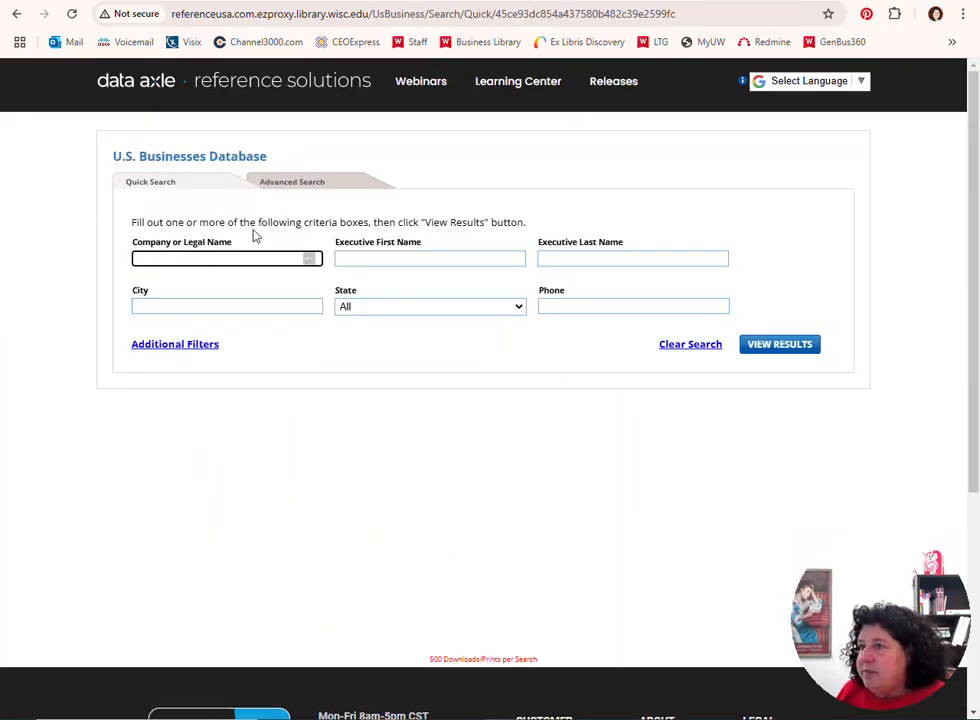
pyautogui.click(297, 186)
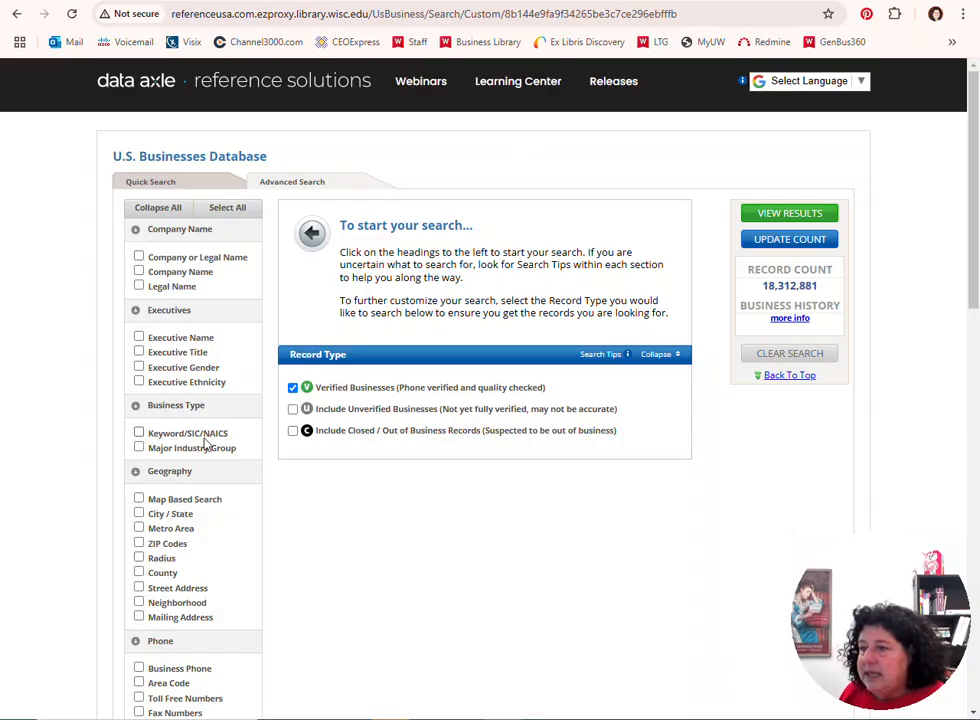
# Add the Keyword/SIC/NAICS criterion, look up "nonprofit" and select 839998 - NON-PROFIT ORGANIZATIONS
pyautogui.click(139, 433)
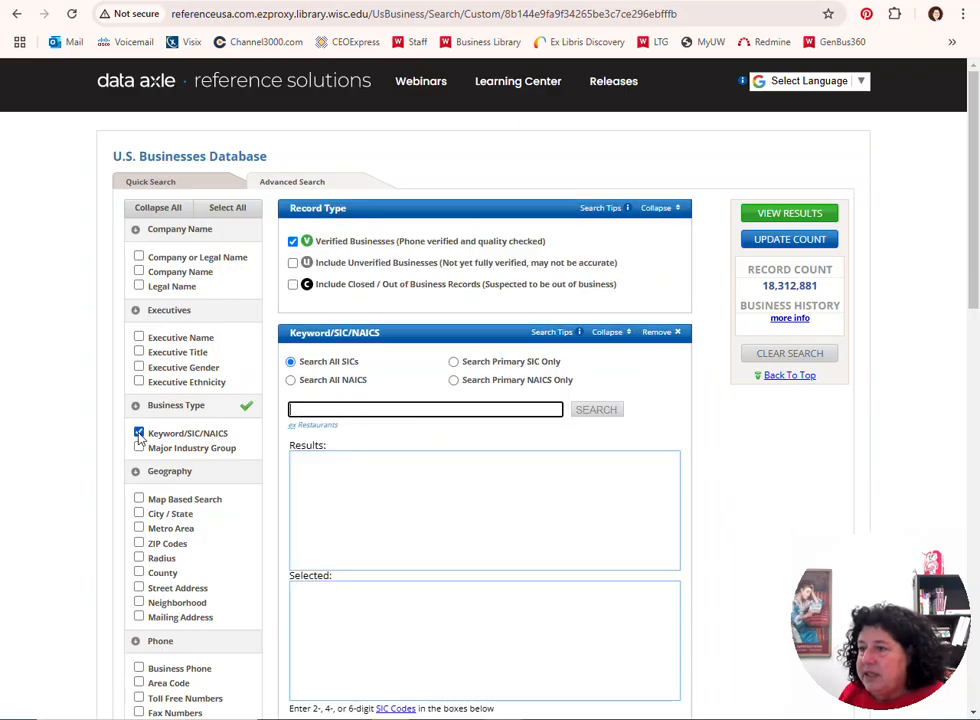
pyautogui.click(335, 406)
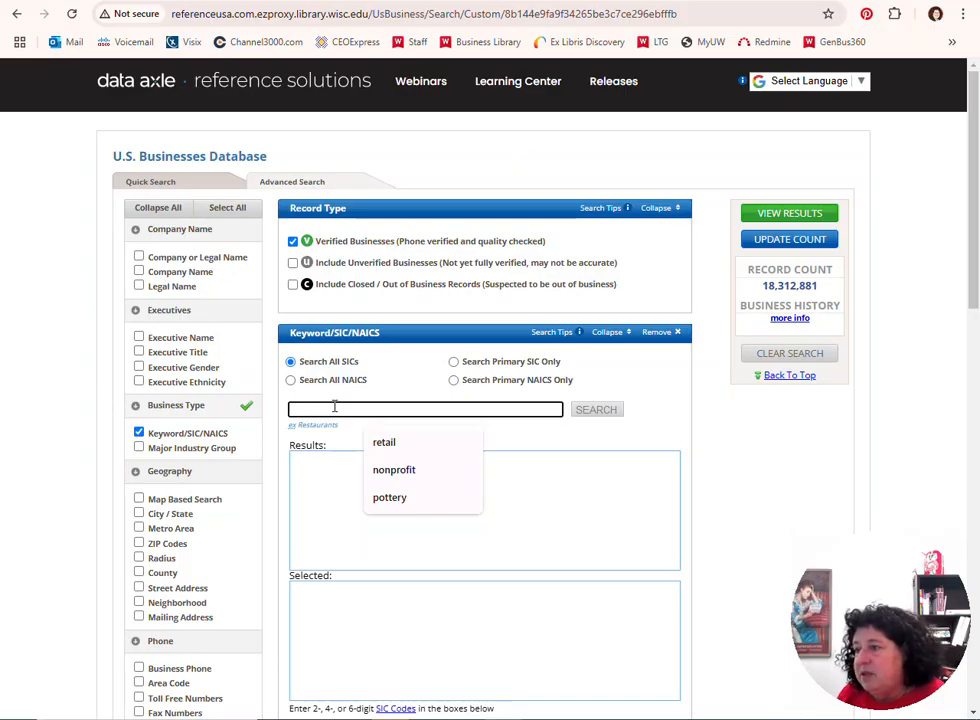
pyautogui.click(396, 471)
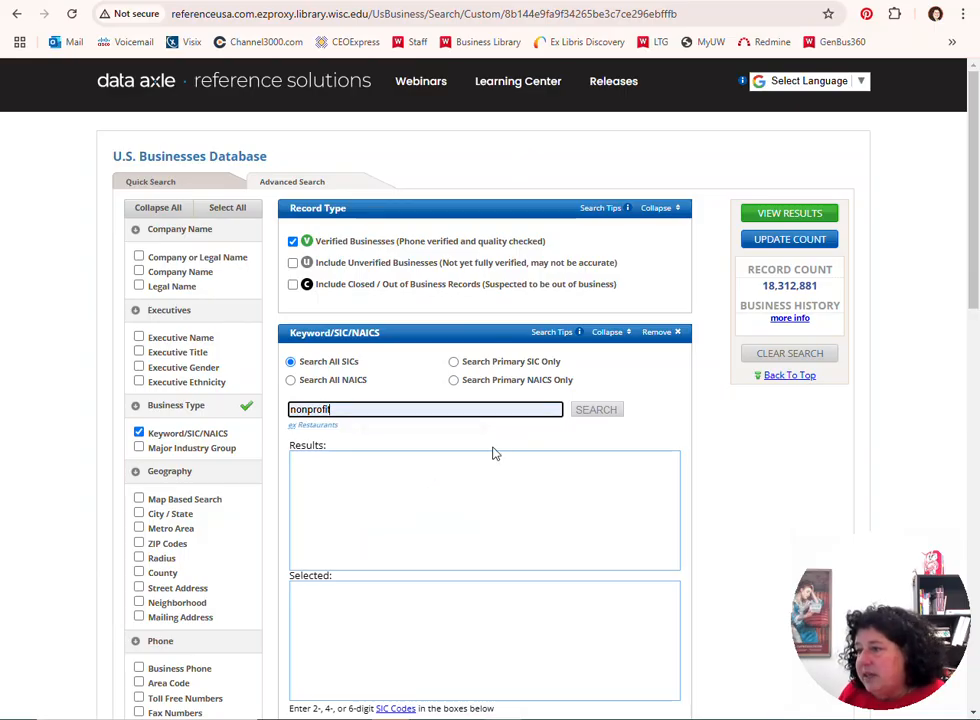
pyautogui.click(594, 418)
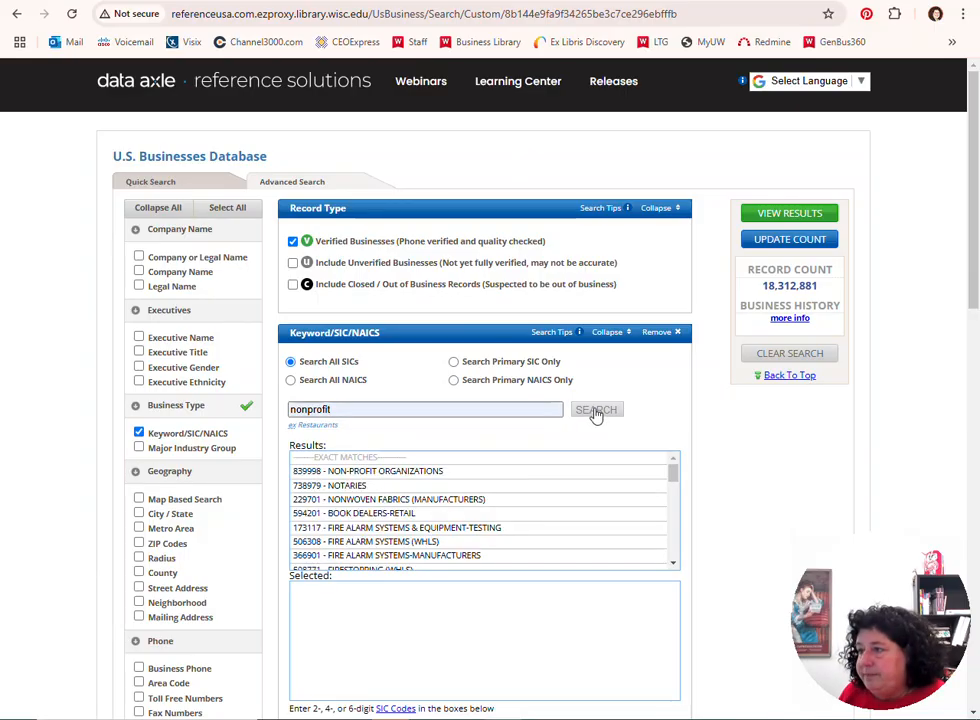
pyautogui.click(406, 474)
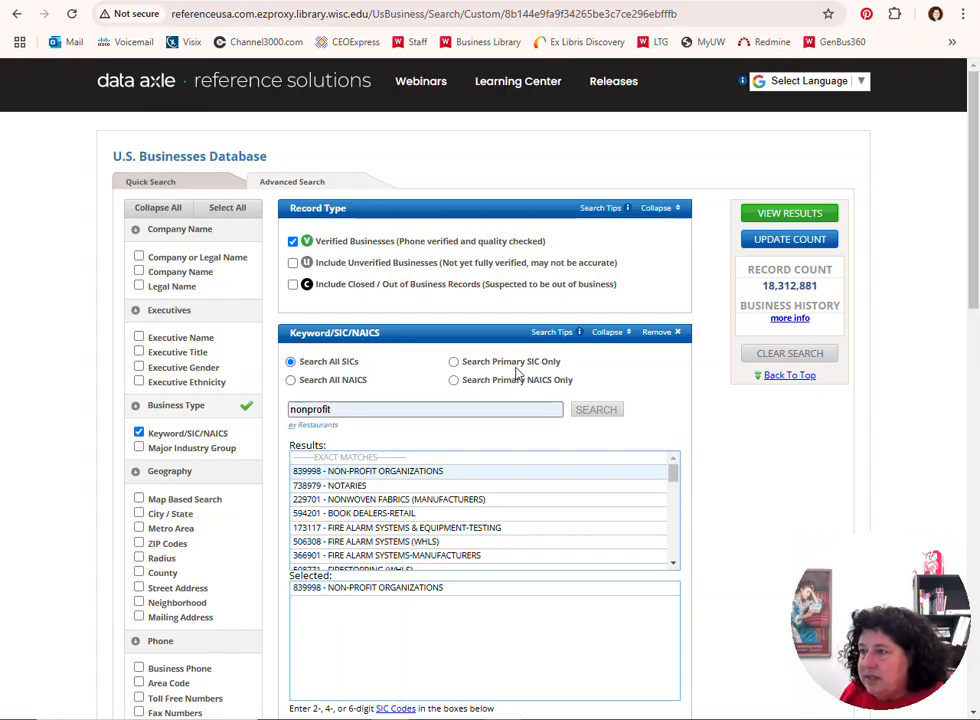
# Add the City / State criterion and select Wisconsin as the state
pyautogui.scroll(-3, 272, 570)
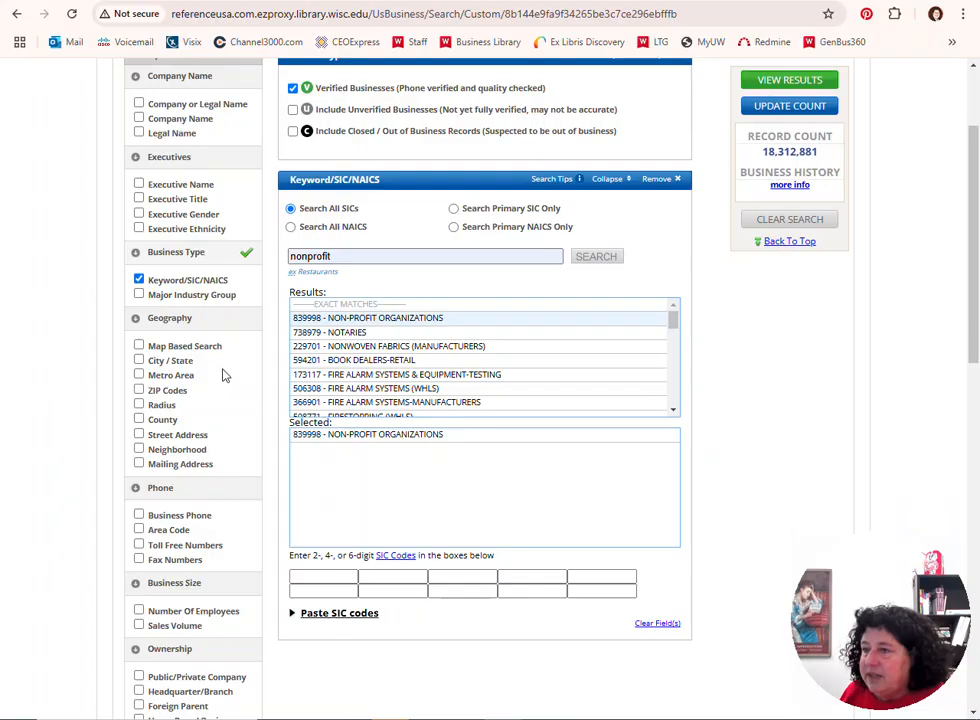
pyautogui.click(139, 361)
pyautogui.scroll(-3, 281, 513)
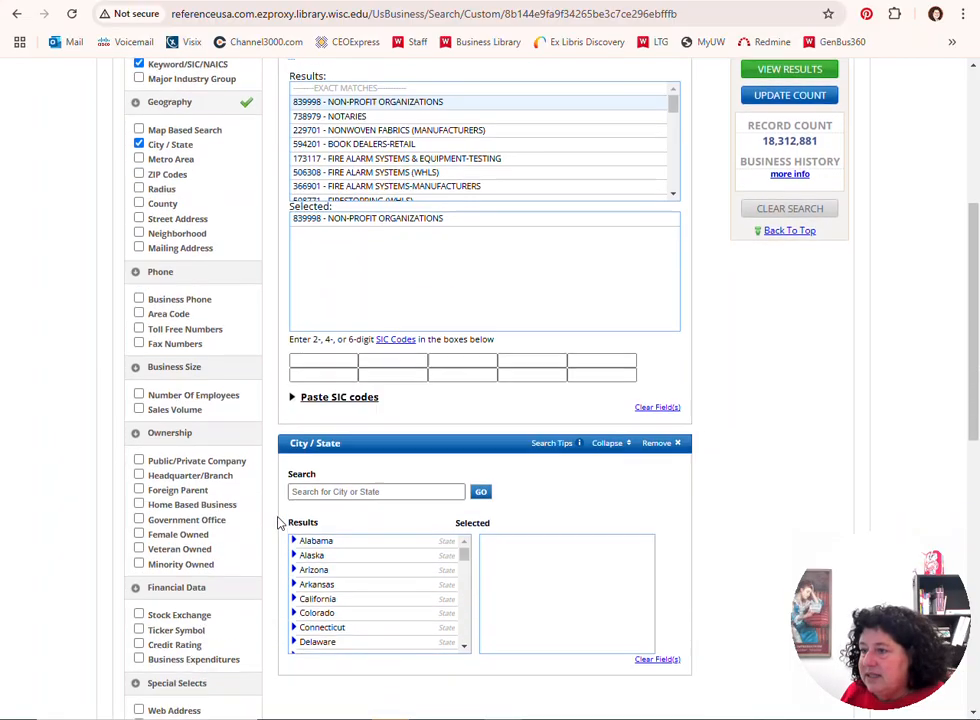
pyautogui.moveTo(464, 466); pyautogui.dragTo(464, 547)
pyautogui.click(313, 525)
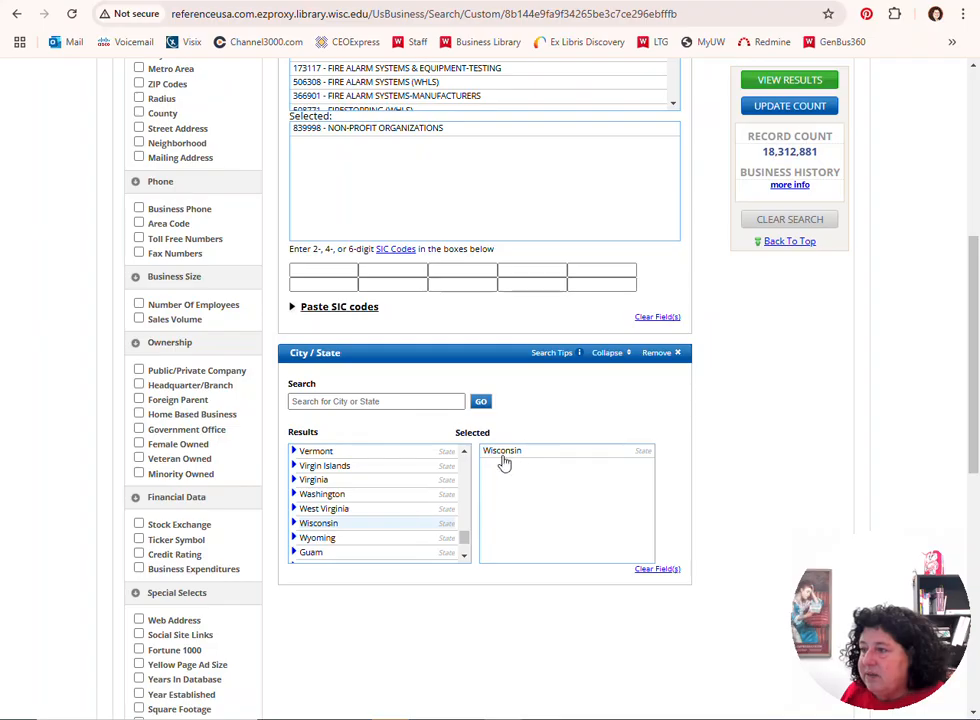
# Expand Wisconsin to browse its cities and update the record count for the chosen criteria
pyautogui.click(294, 524)
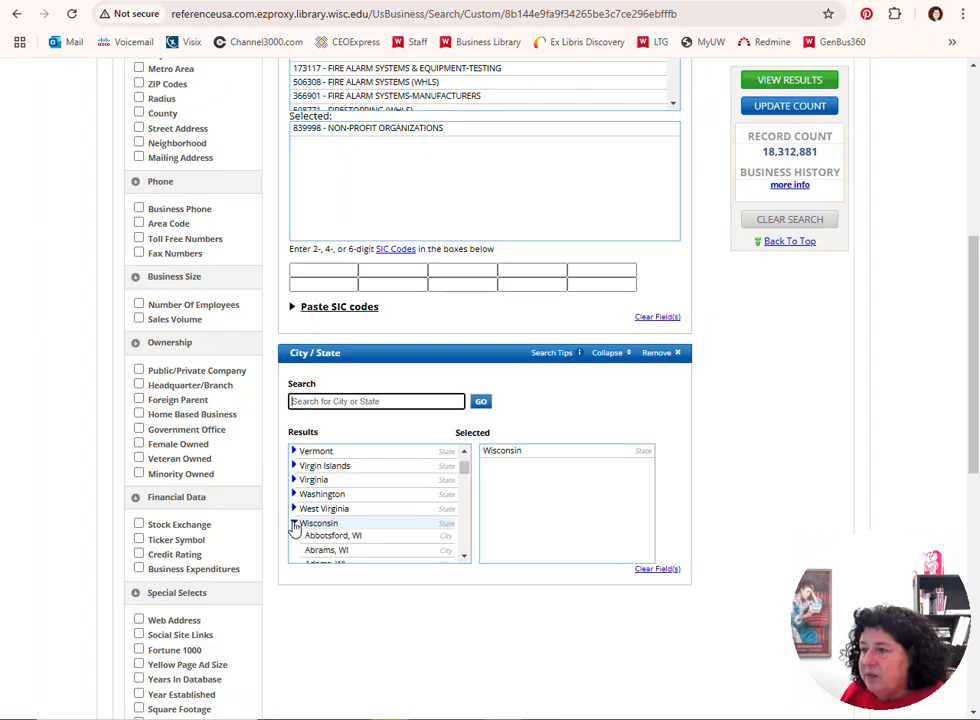
pyautogui.scroll(-5, 354, 545)
pyautogui.scroll(-5, 350, 533)
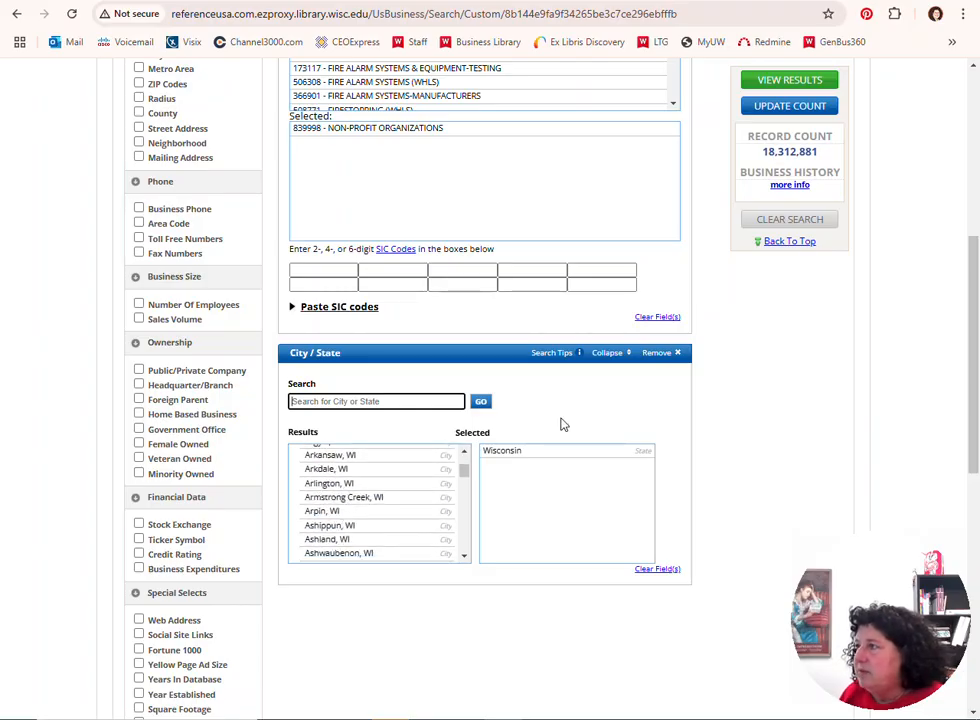
pyautogui.click(774, 110)
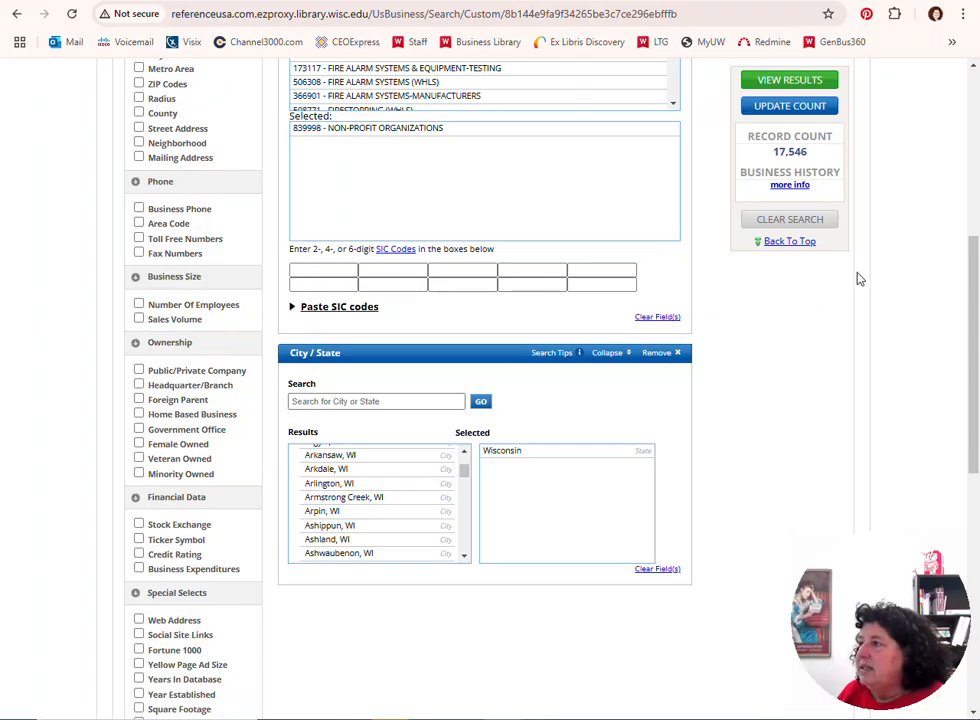
pyautogui.scroll(4, 880, 276)
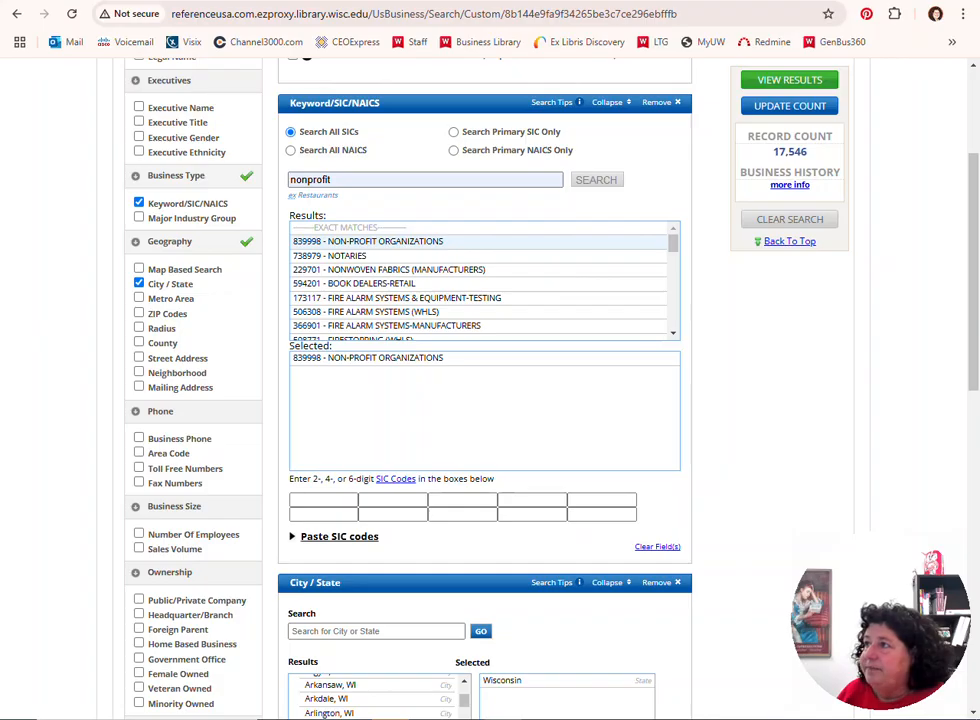
# Switch to Candid's GuideStar and compare its Wisconsin nonprofit result count with the Data Axle record count
pyautogui.click(762, 2)
pyautogui.scroll(9, 875, 187)
pyautogui.scroll(12, 875, 187)
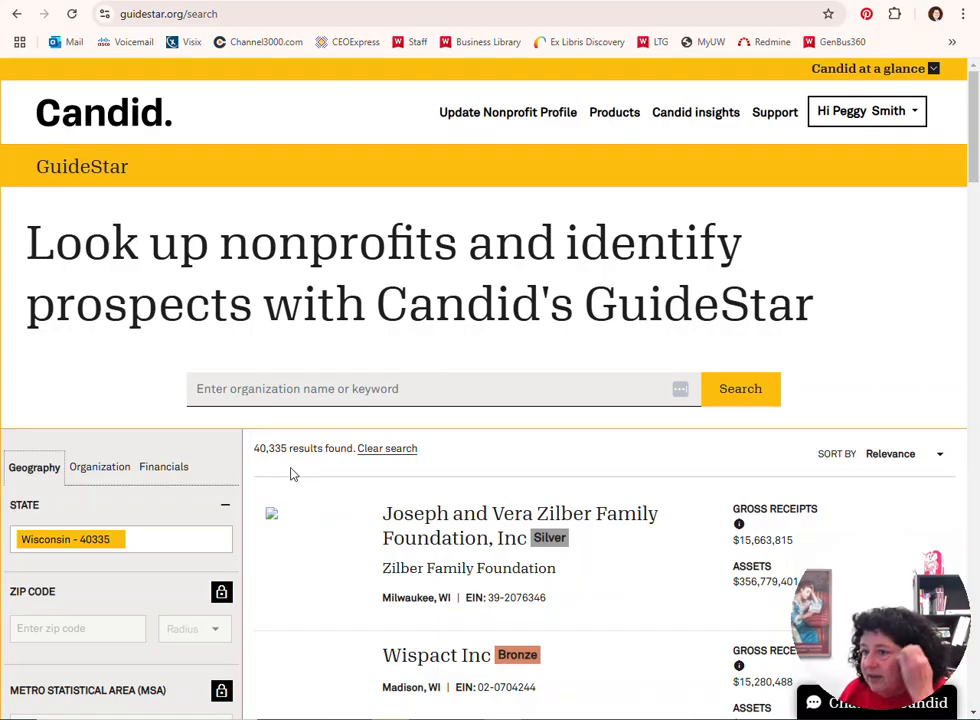
pyautogui.scroll(-5, 292, 455)
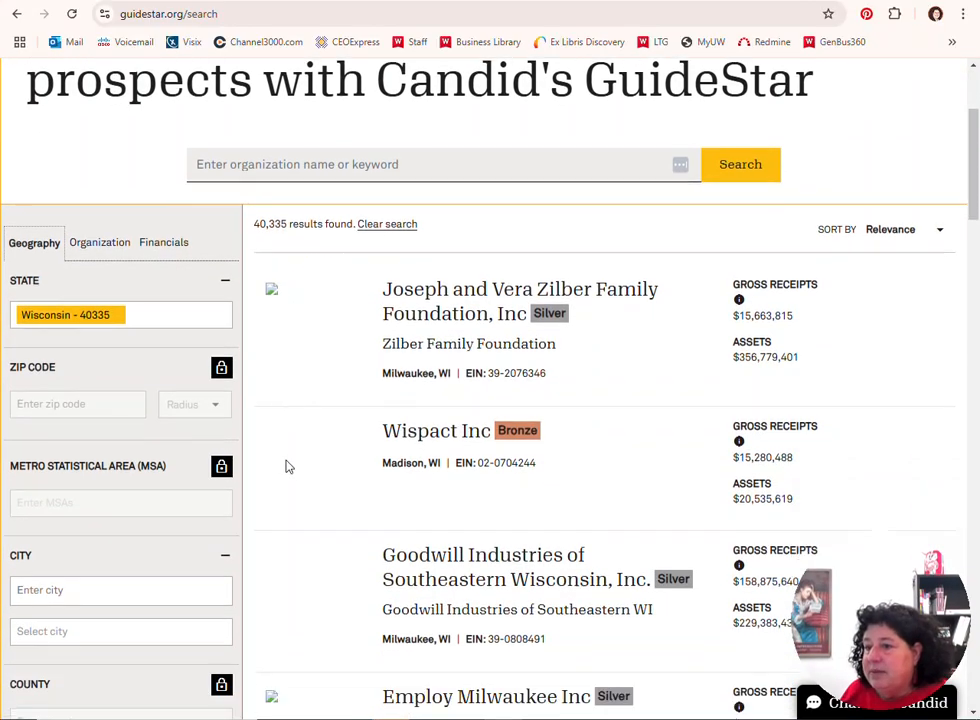
pyautogui.scroll(6, 286, 471)
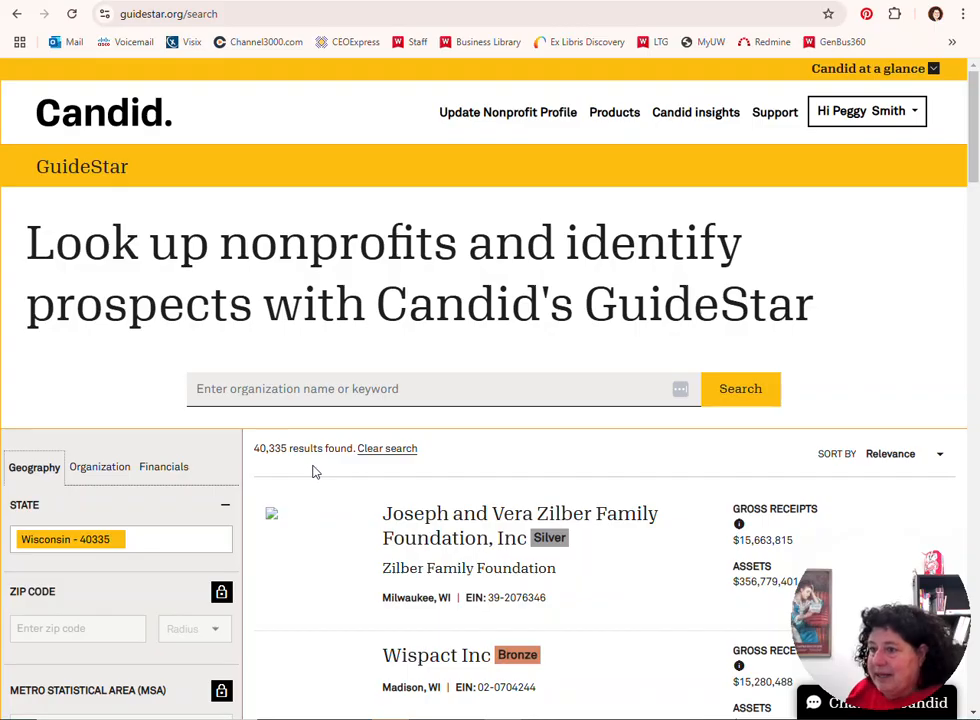
pyautogui.click(738, 0)
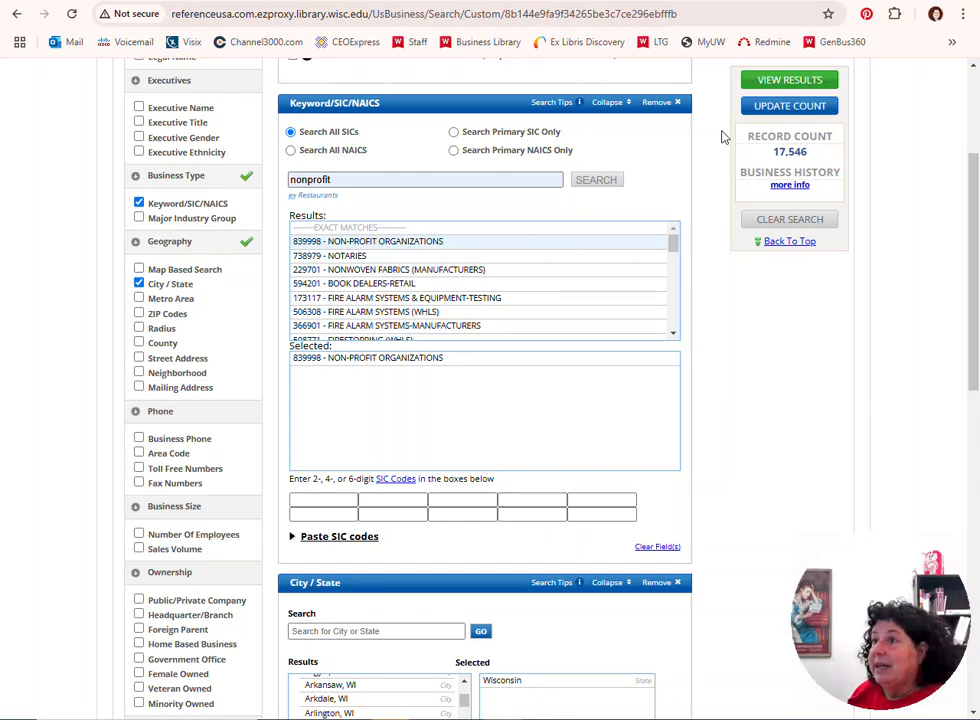
# Look through the Wisconsin organizations listed in GuideStar and return to the Data Axle search
pyautogui.click(640, 0)
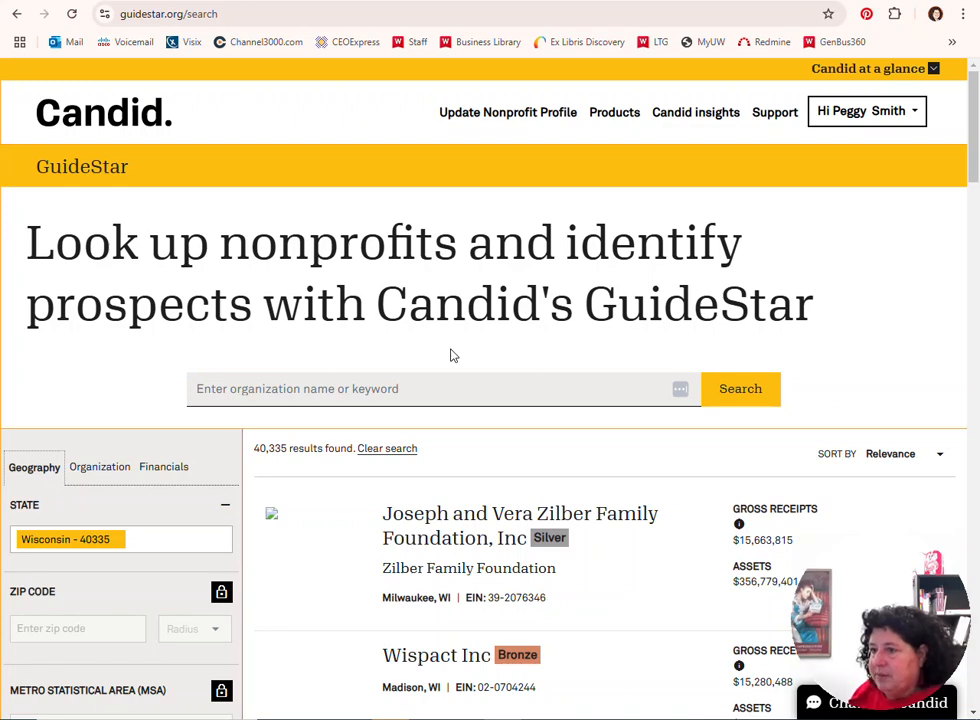
pyautogui.scroll(-5, 339, 478)
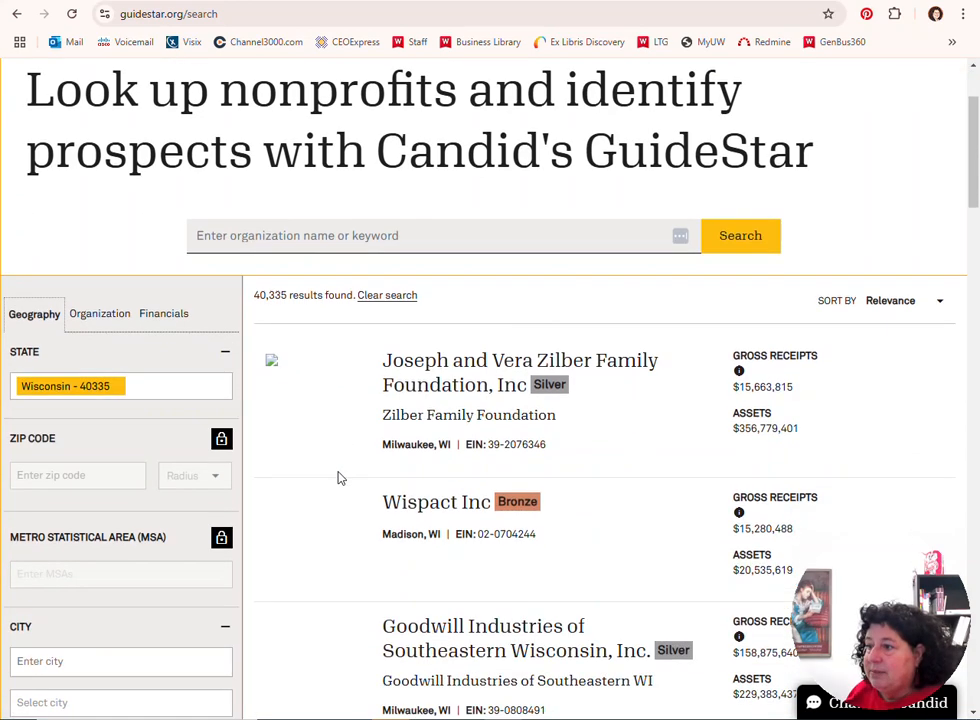
pyautogui.scroll(-6, 339, 480)
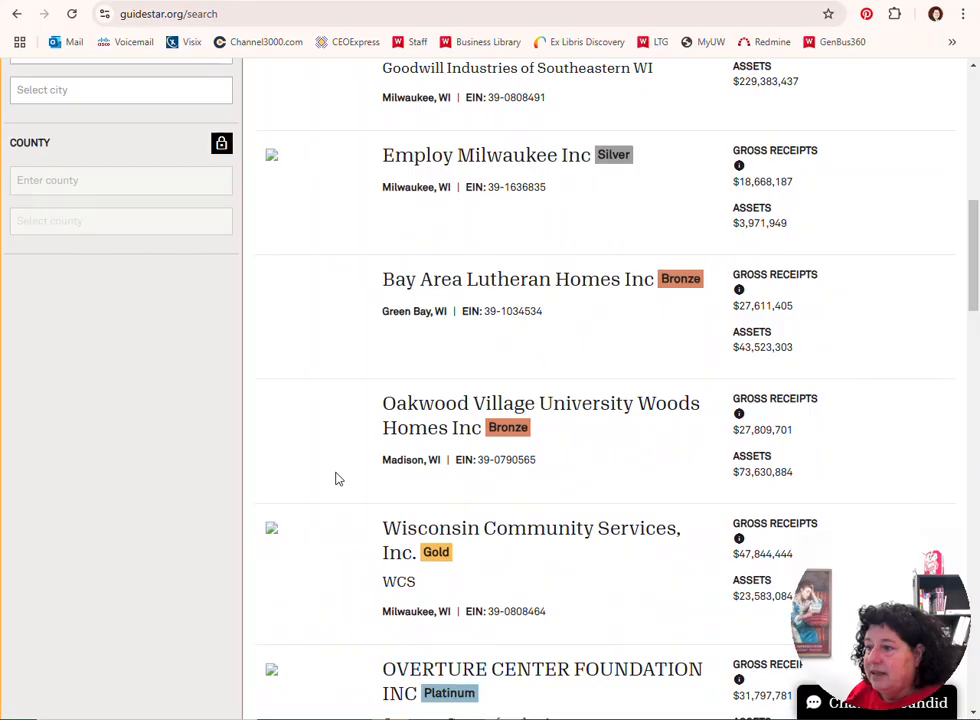
pyautogui.scroll(-8, 339, 480)
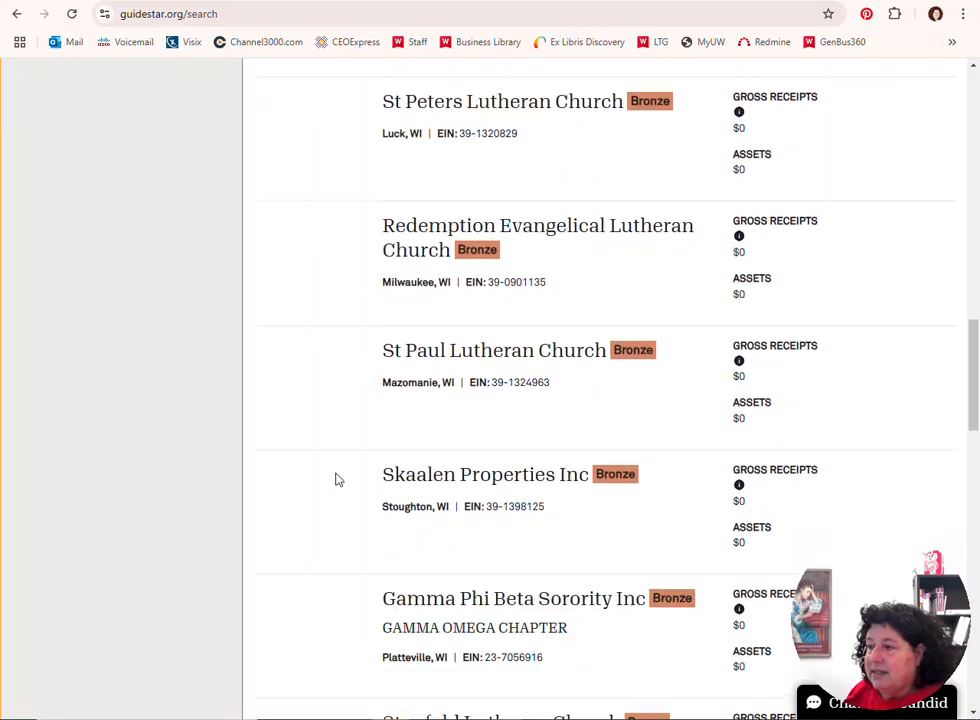
pyautogui.scroll(18, 339, 480)
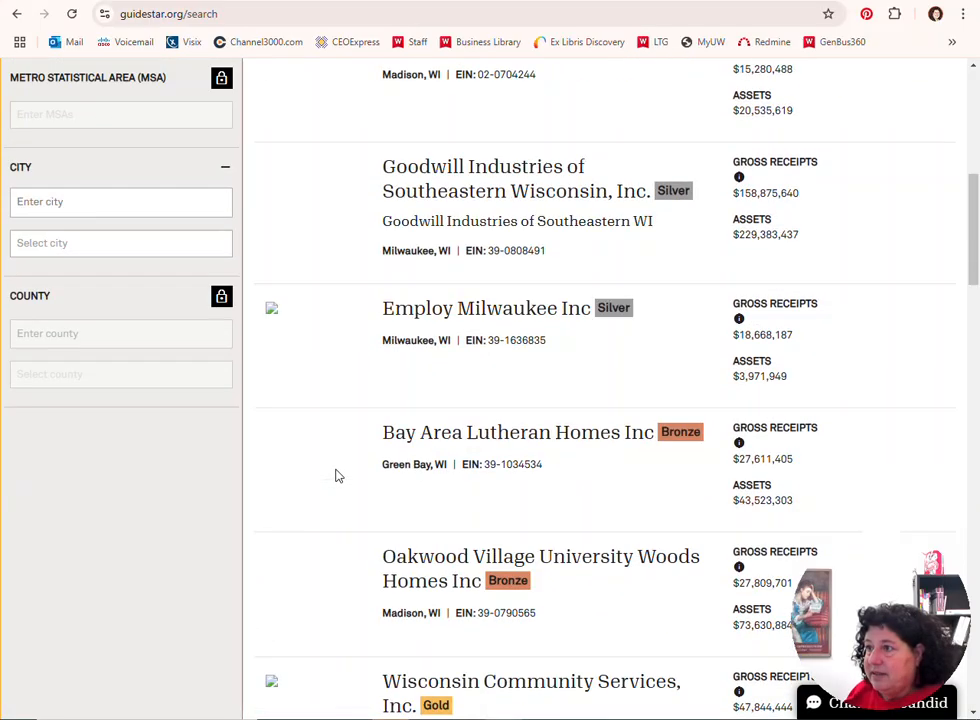
pyautogui.scroll(2, 336, 476)
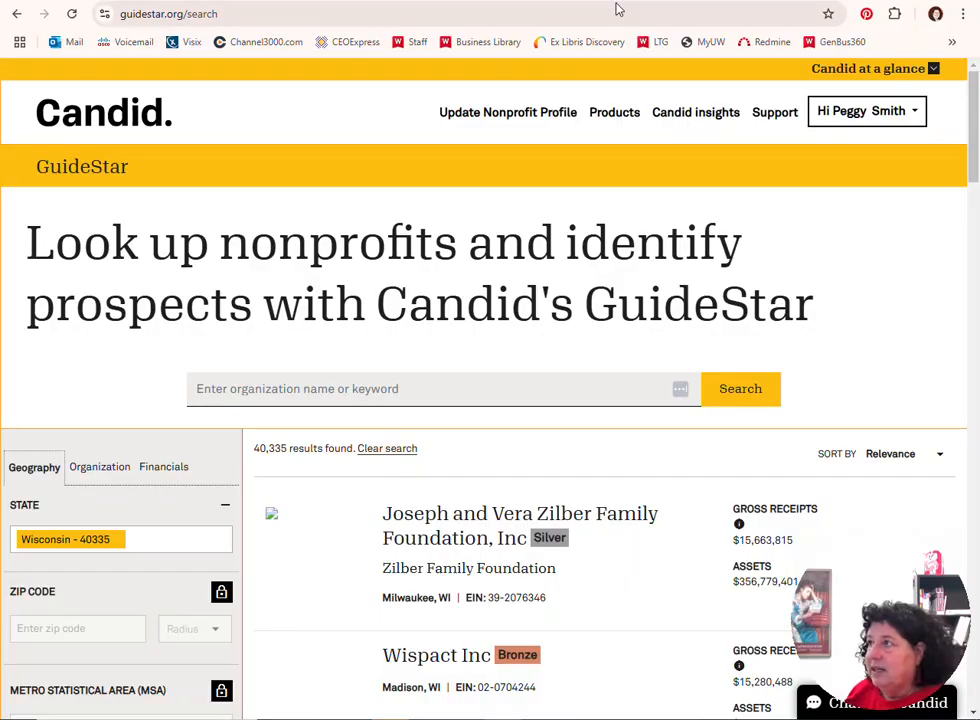
pyautogui.hotkey('ctrl', 'Tab')
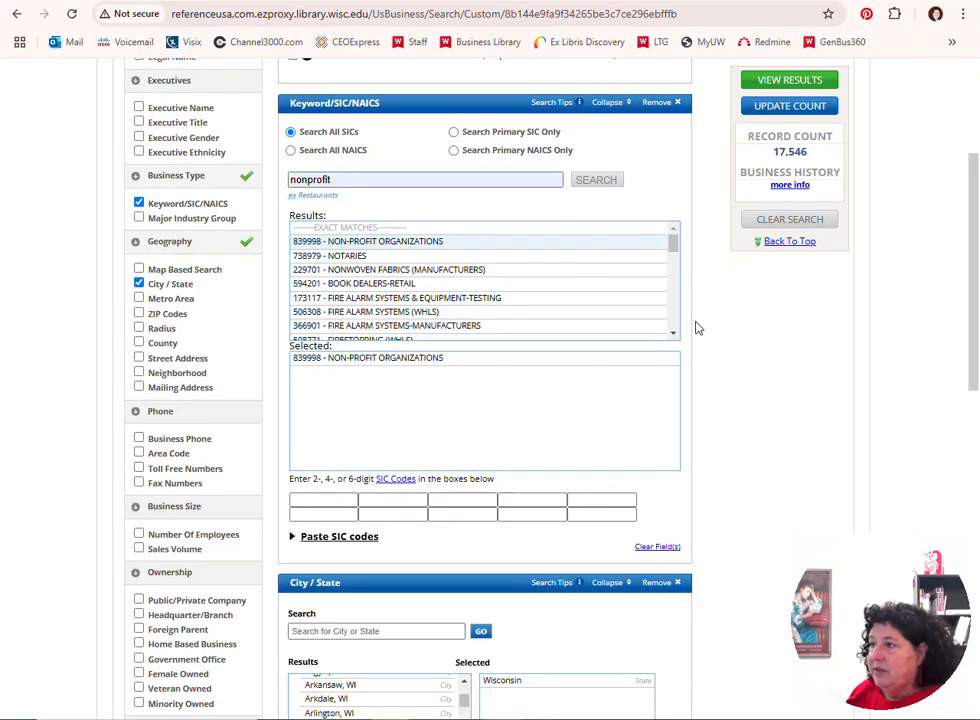
# View the Wisconsin nonprofit search results and select all records on the first results page
pyautogui.scroll(3, 696, 328)
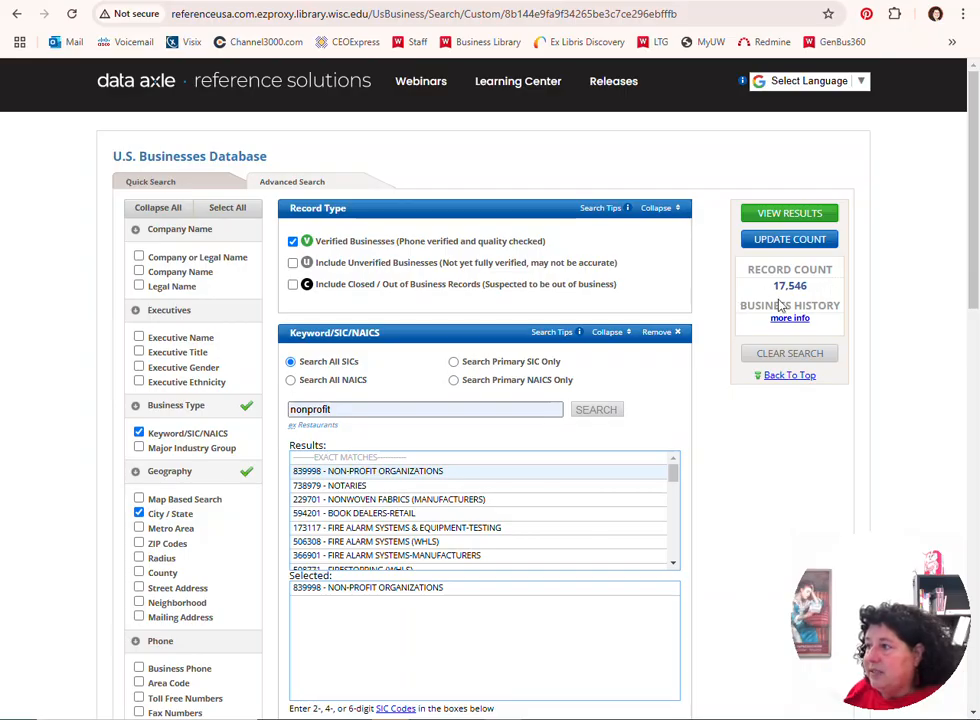
pyautogui.click(788, 216)
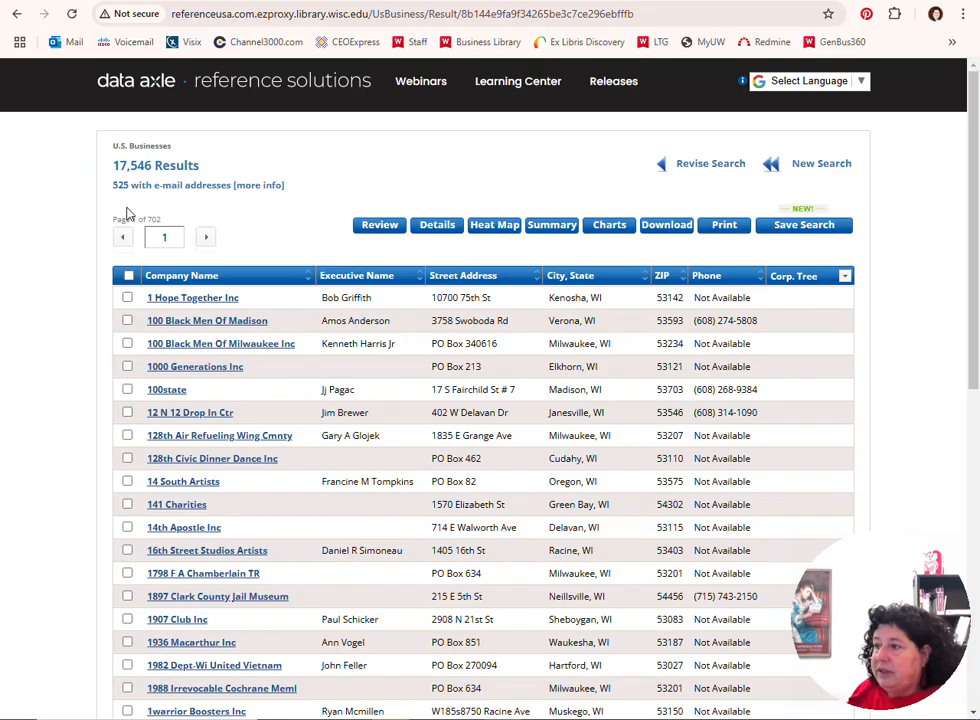
pyautogui.click(128, 277)
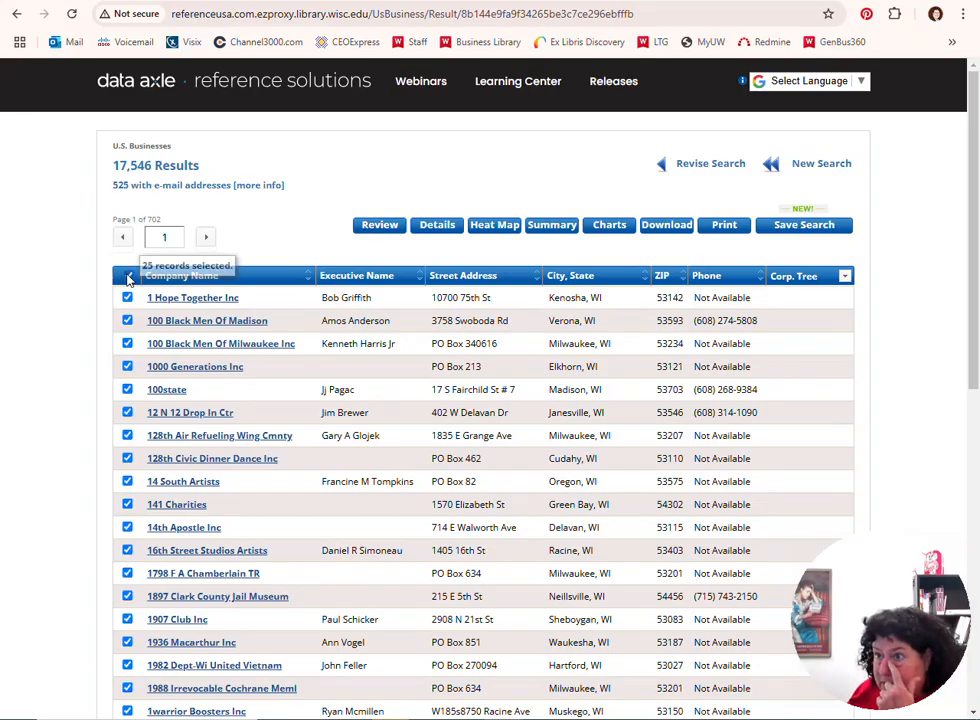
# Select all records on the results pages following the first one, up to page 20
pyautogui.click(207, 243)
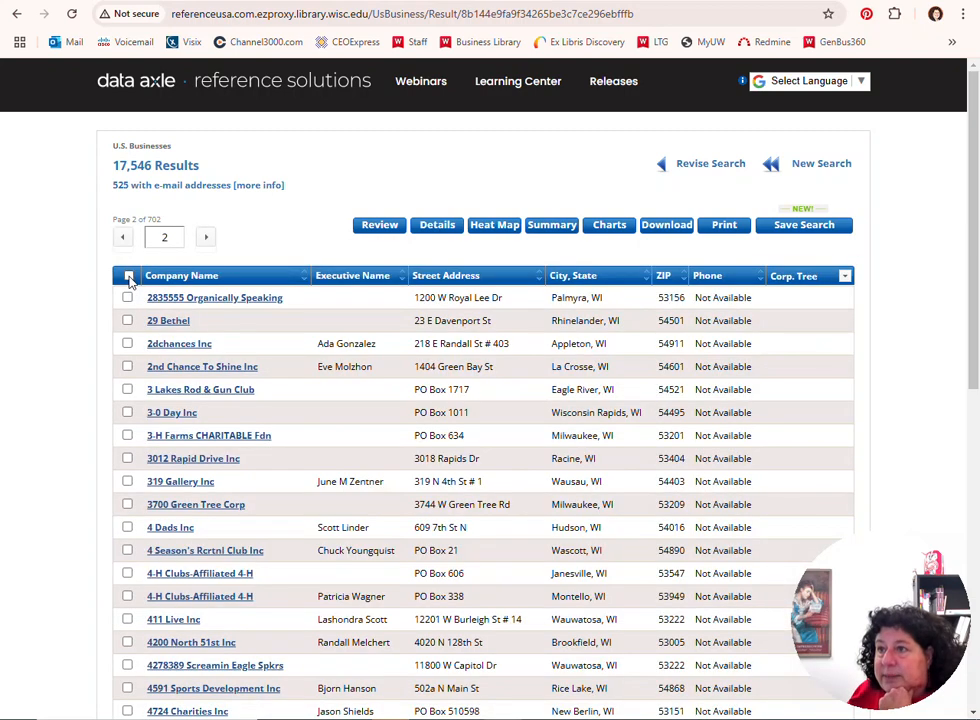
pyautogui.click(128, 277)
pyautogui.click(206, 237)
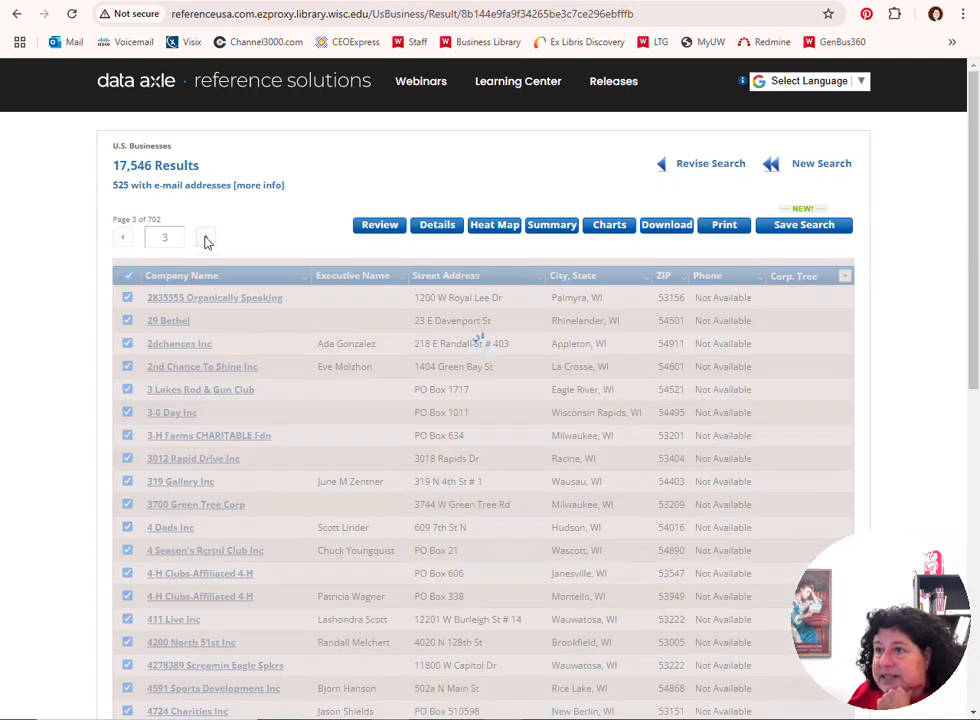
pyautogui.click(128, 276)
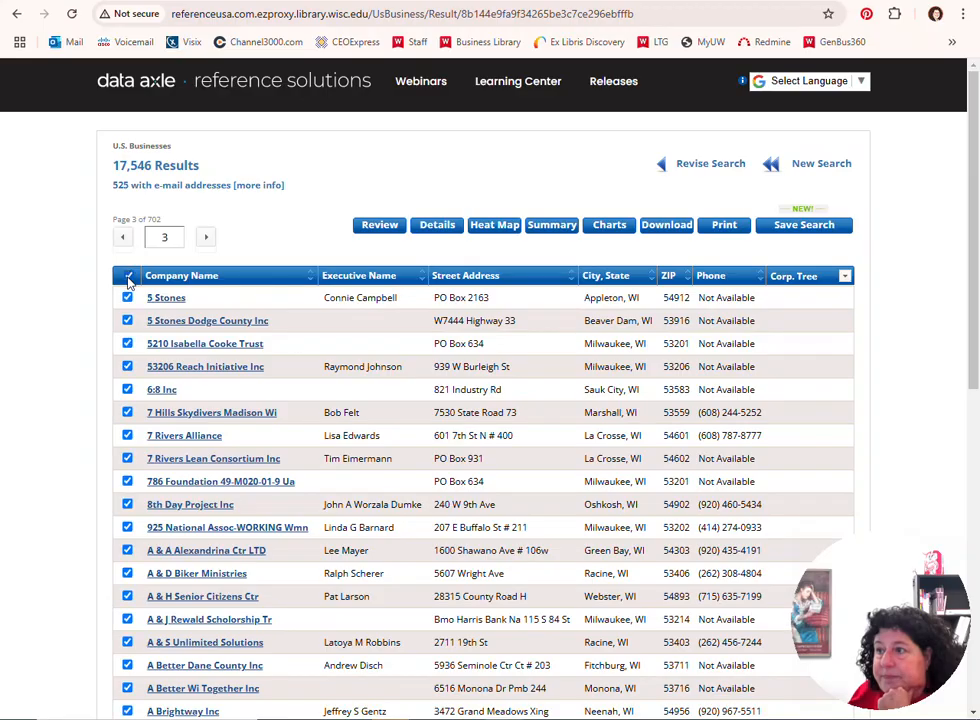
pyautogui.click(206, 240)
pyautogui.click(128, 276)
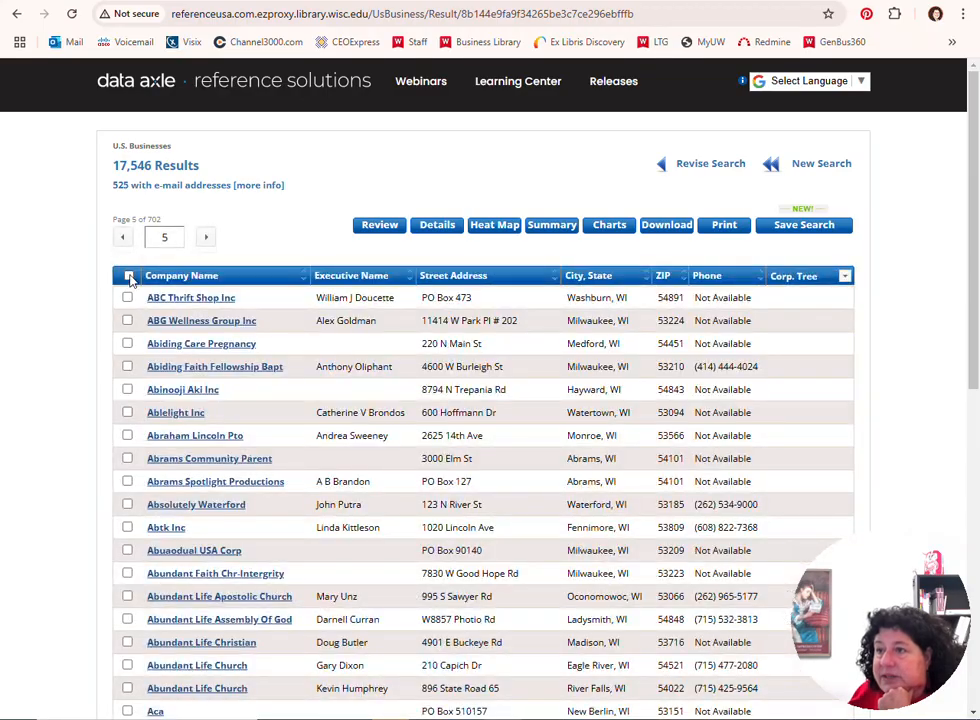
pyautogui.click(128, 276)
pyautogui.click(206, 238)
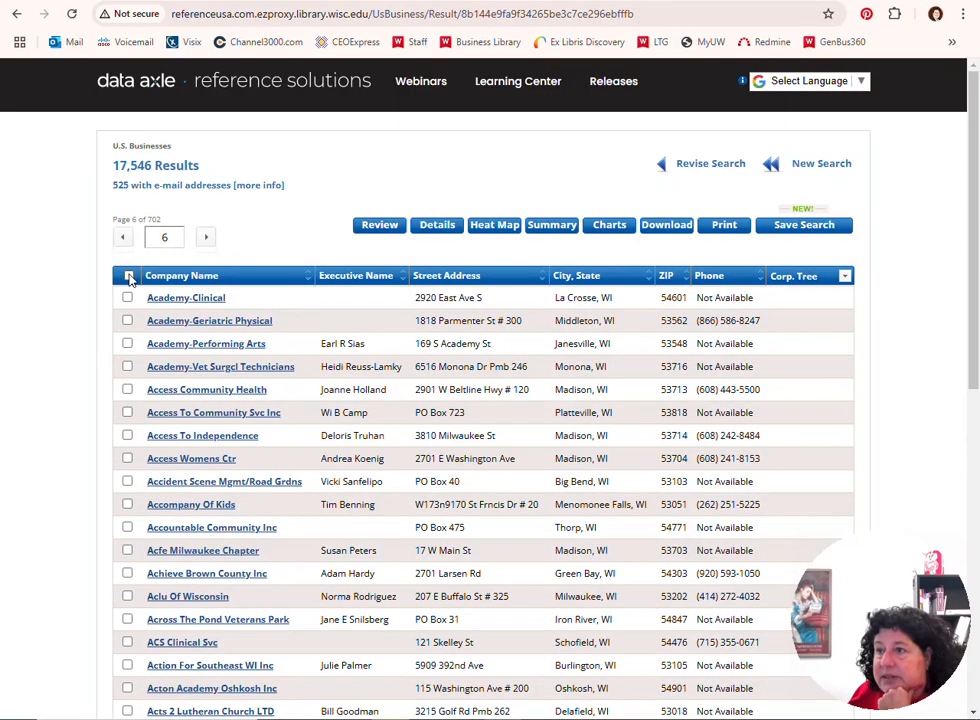
pyautogui.click(128, 276)
pyautogui.click(206, 240)
pyautogui.click(128, 276)
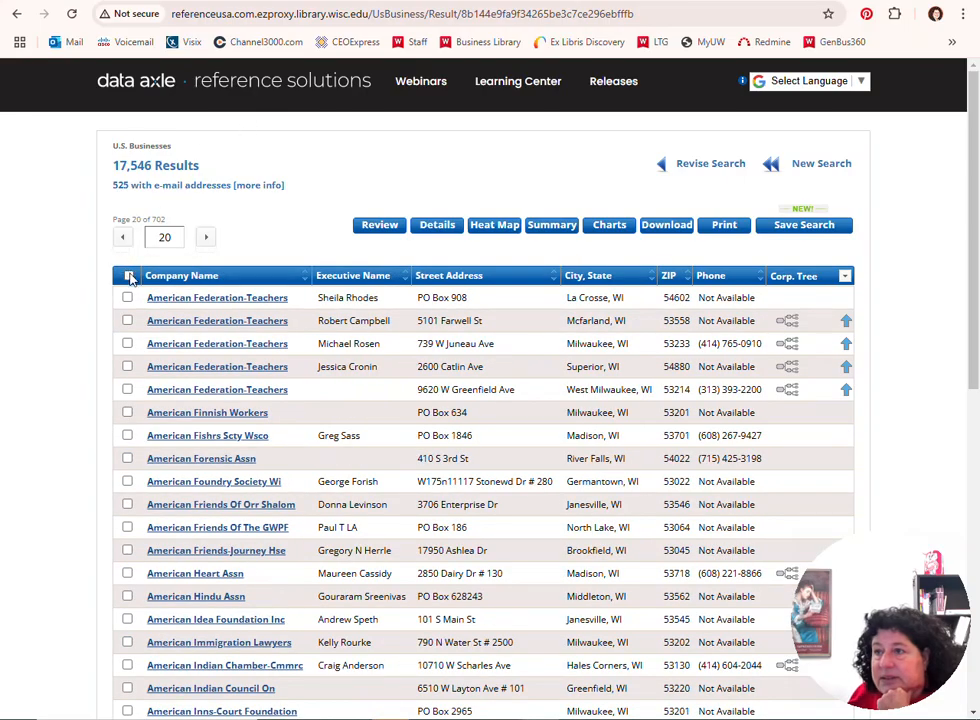
pyautogui.click(128, 276)
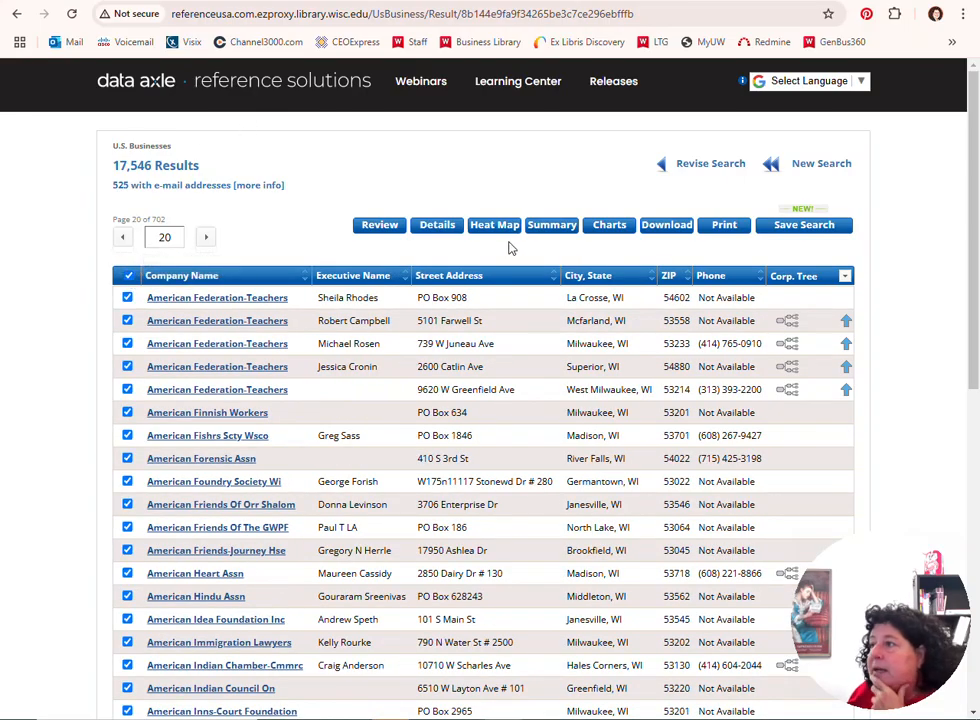
# Open the download options for the selected records and choose the Custom level of detail
pyautogui.click(663, 225)
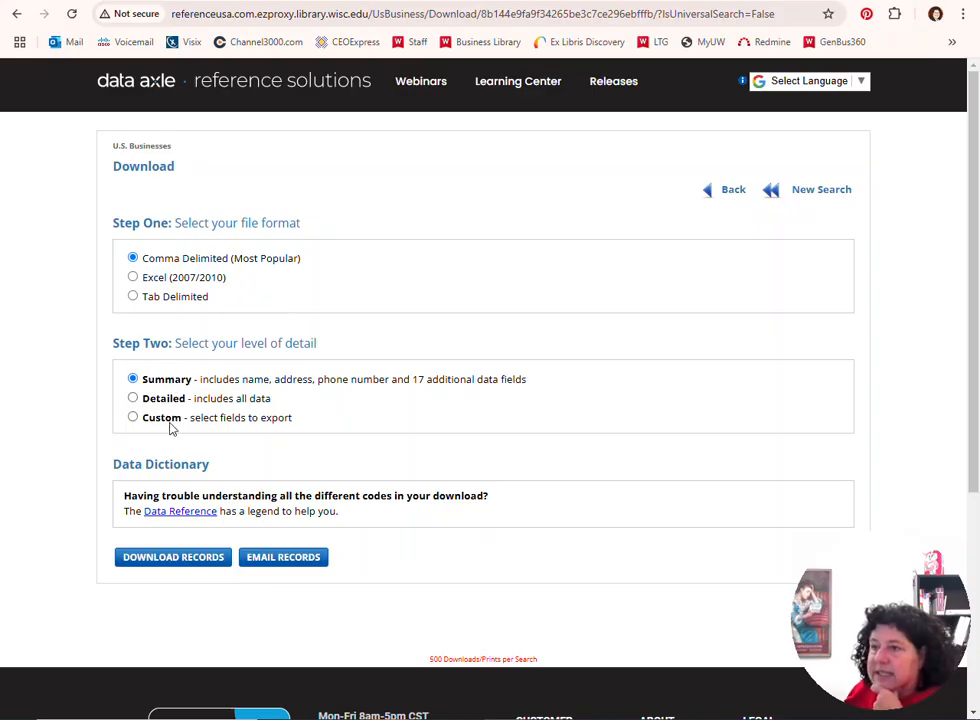
pyautogui.click(133, 418)
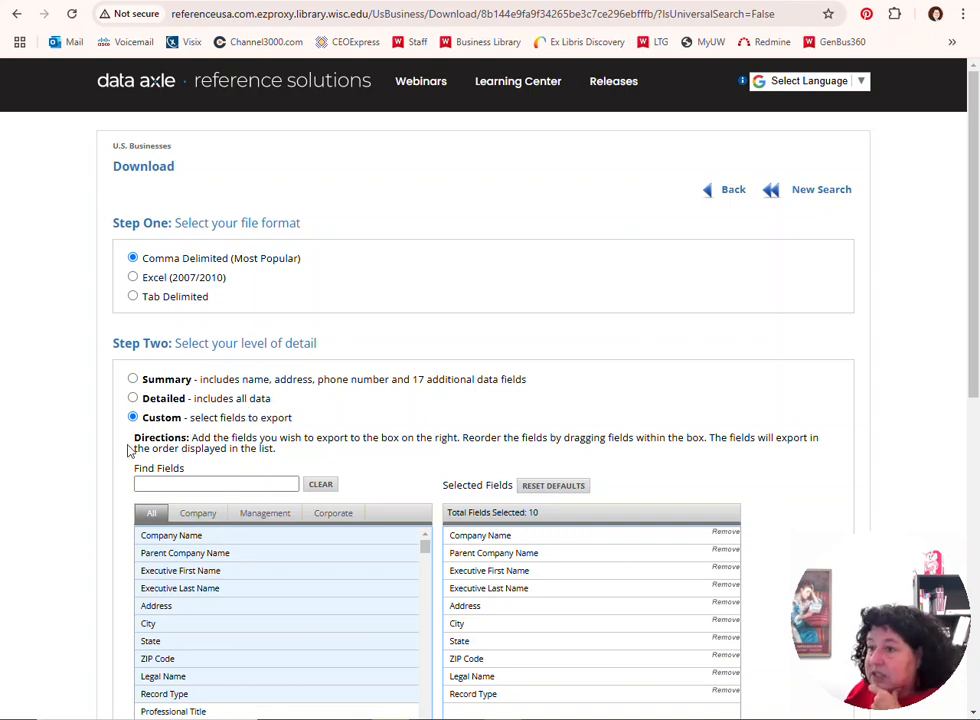
pyautogui.scroll(-2, 100, 456)
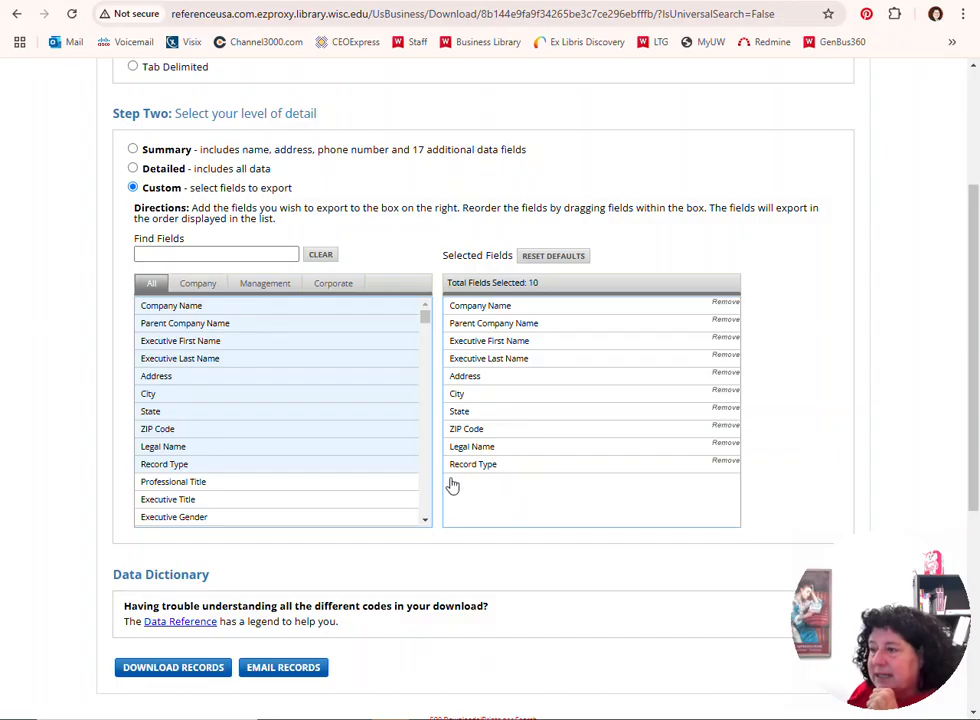
# Add Phone Number Combined to the selected export fields, removing the mistakenly added Fax Number Combined
pyautogui.scroll(-3, 276, 505)
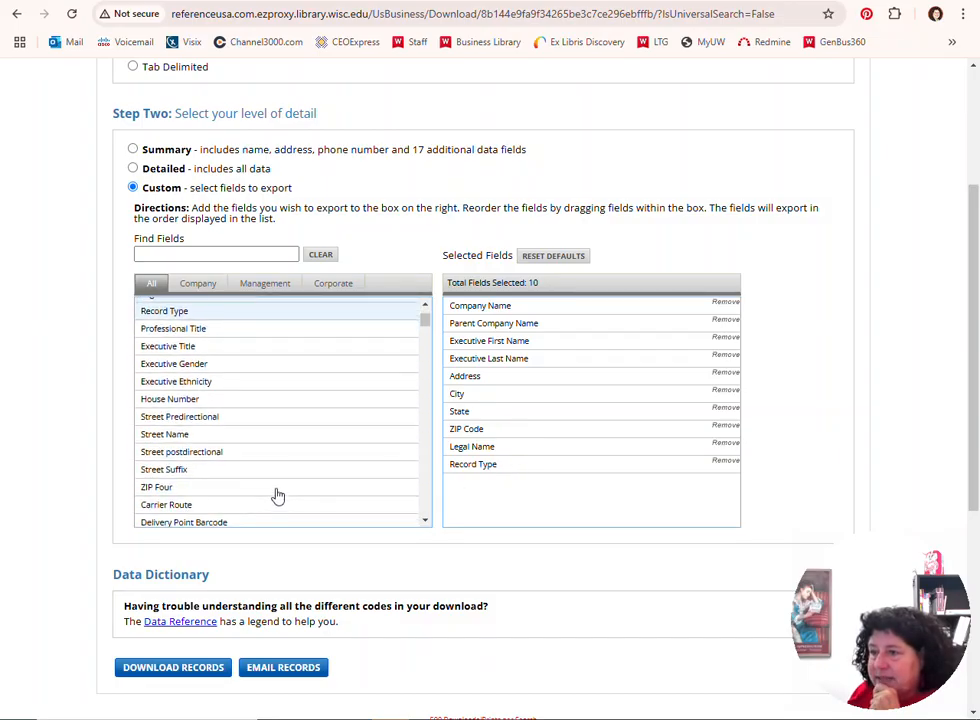
pyautogui.scroll(-5, 278, 495)
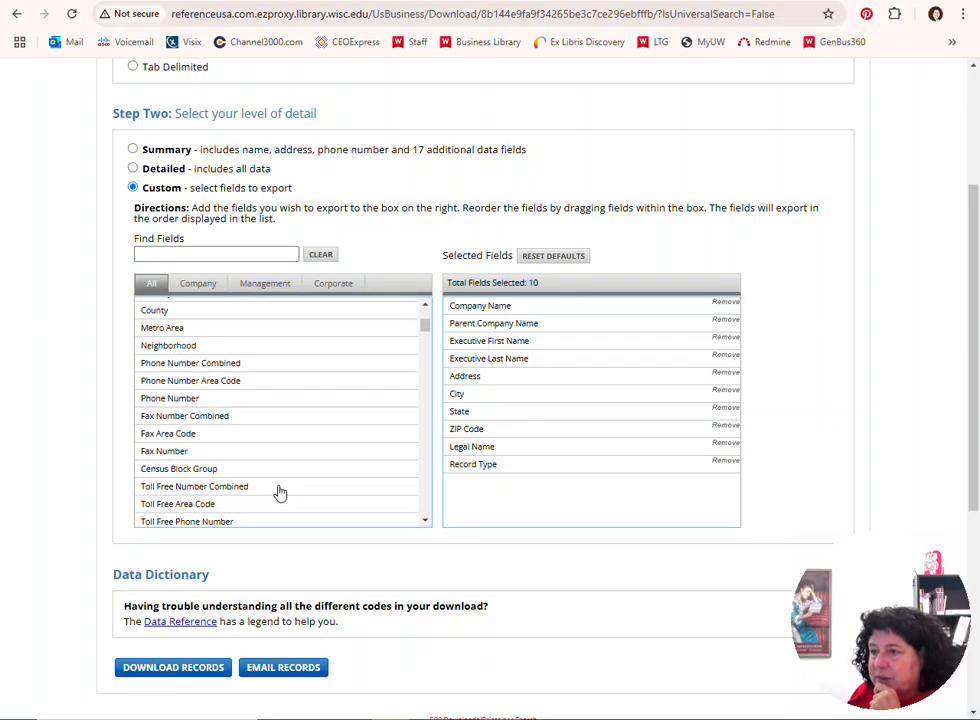
pyautogui.scroll(-2, 280, 493)
pyautogui.scroll(2, 282, 492)
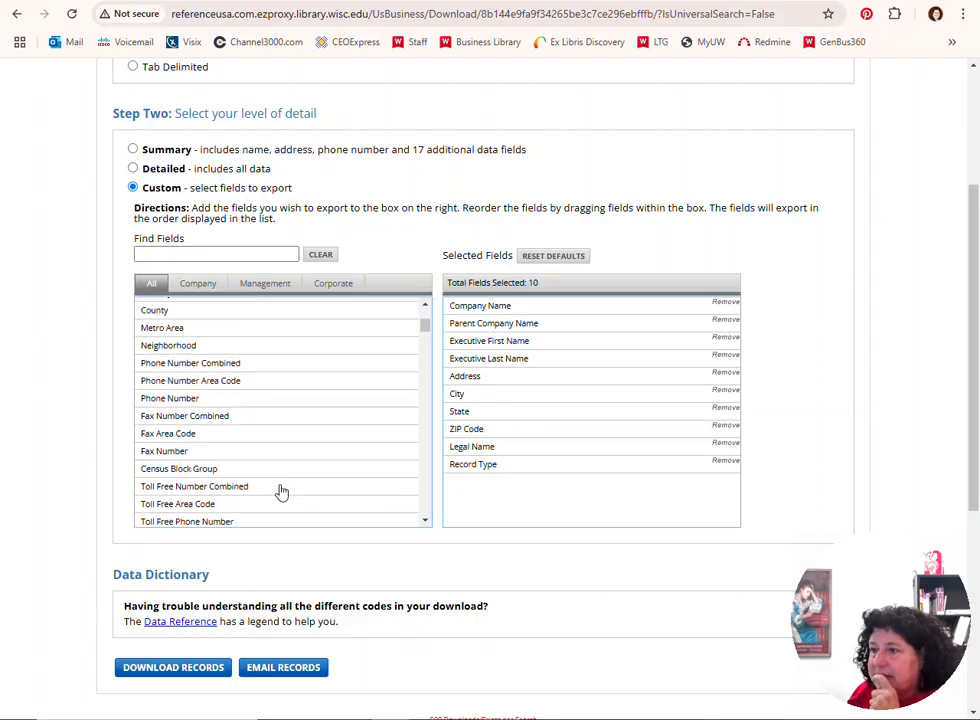
pyautogui.click(195, 418)
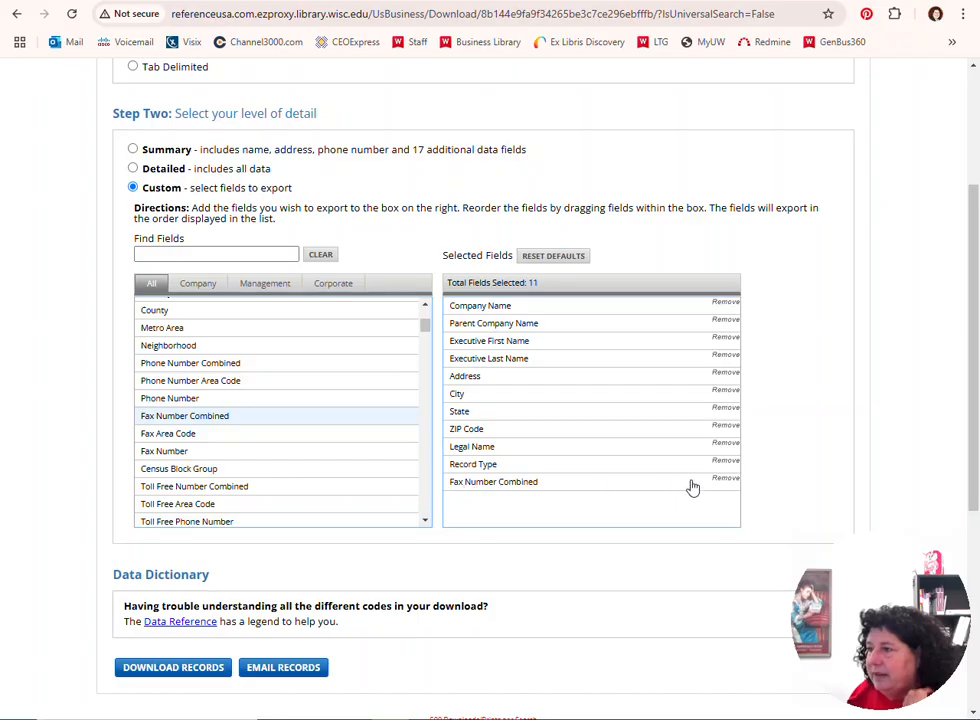
pyautogui.click(724, 479)
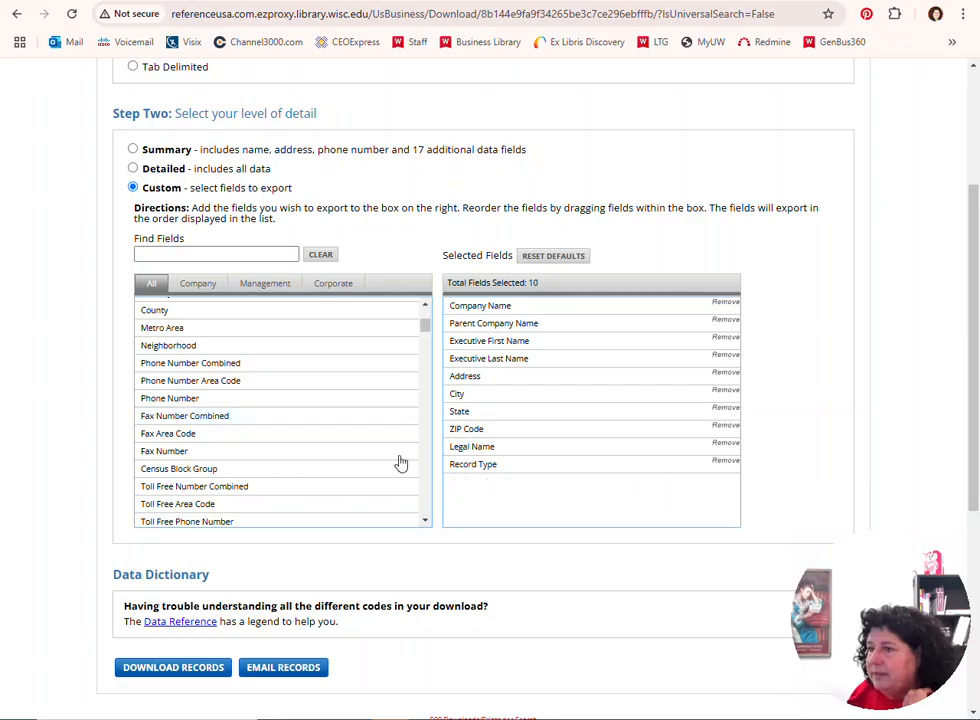
pyautogui.click(203, 365)
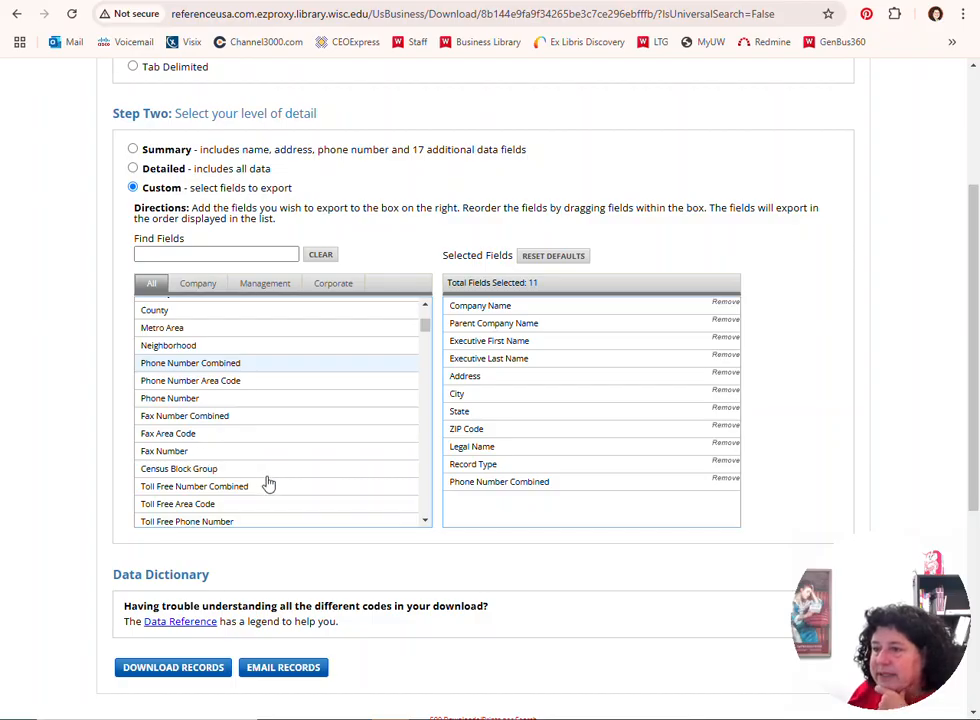
# Add Website, Primary SIC Code and Primary SIC Description to the selected export fields
pyautogui.scroll(-3, 268, 483)
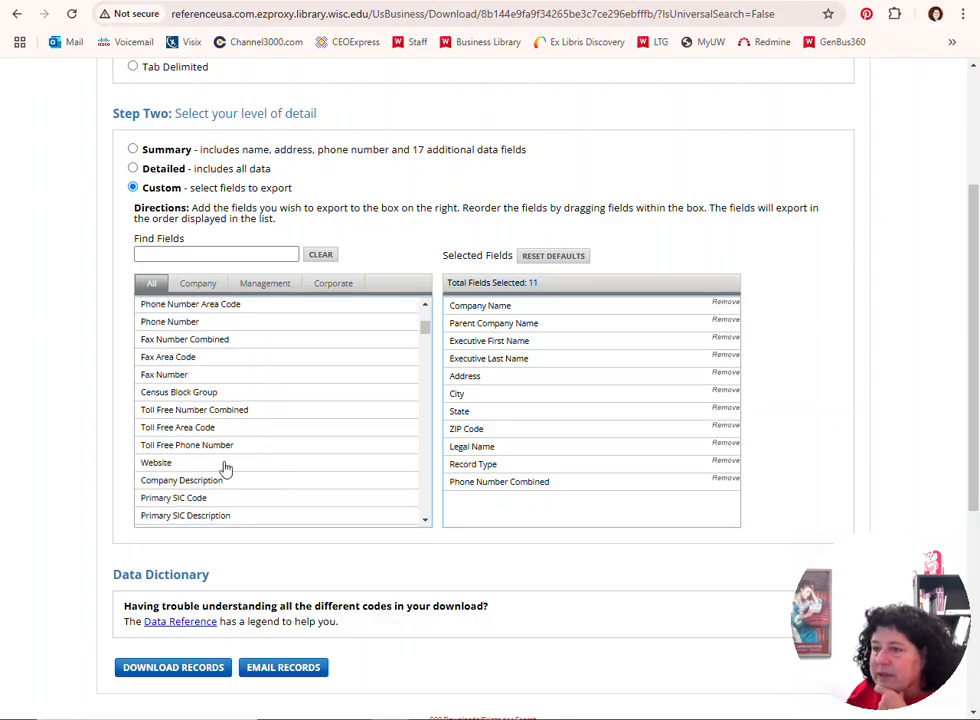
pyautogui.click(235, 466)
pyautogui.scroll(-3, 330, 470)
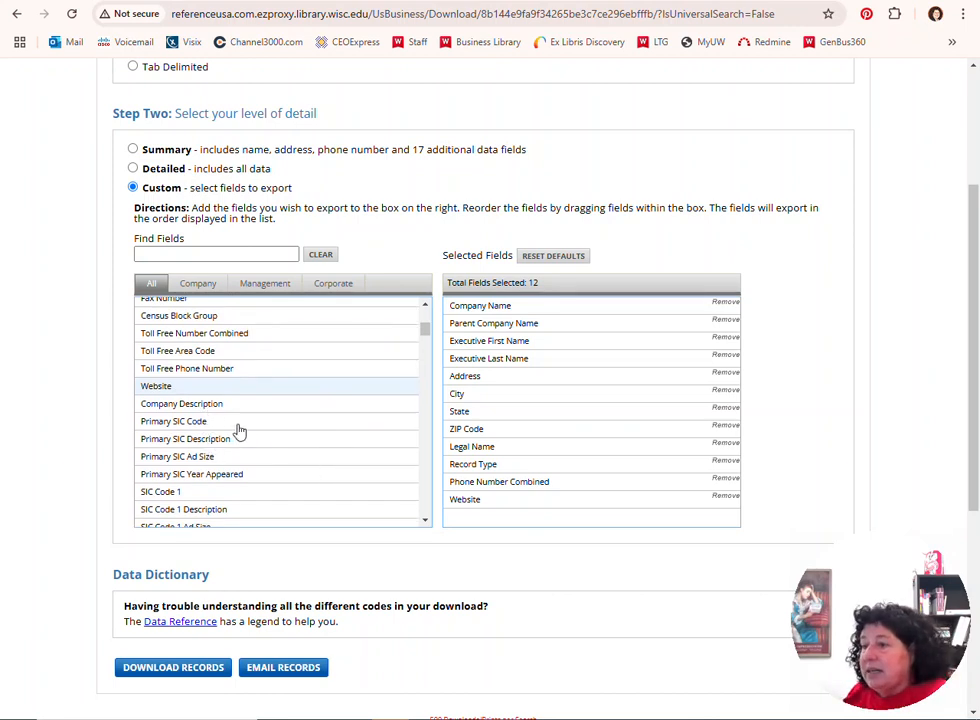
pyautogui.click(228, 424)
pyautogui.click(237, 445)
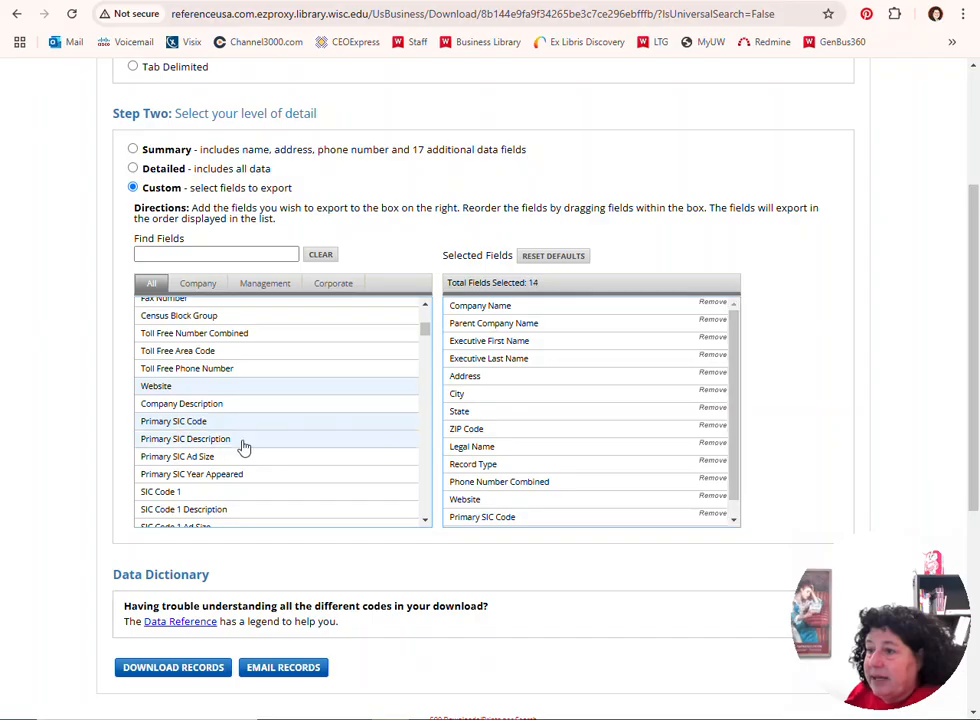
# Look through the rest of the available export fields, from the additional SIC codes to the affiliated records
pyautogui.scroll(-8, 325, 400)
pyautogui.scroll(-7, 325, 407)
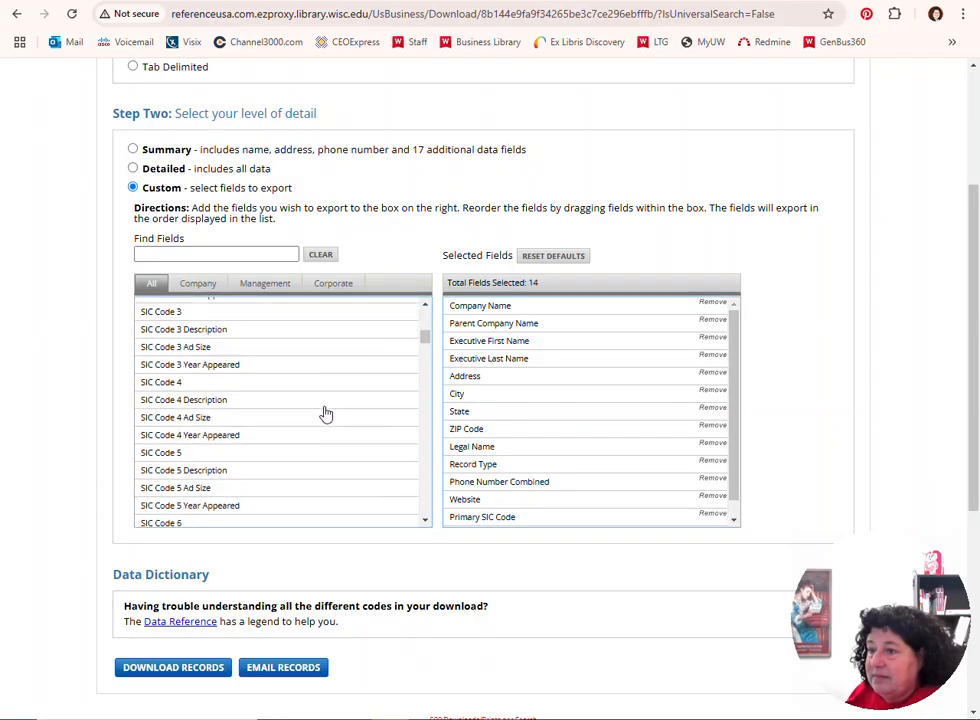
pyautogui.scroll(-10, 325, 420)
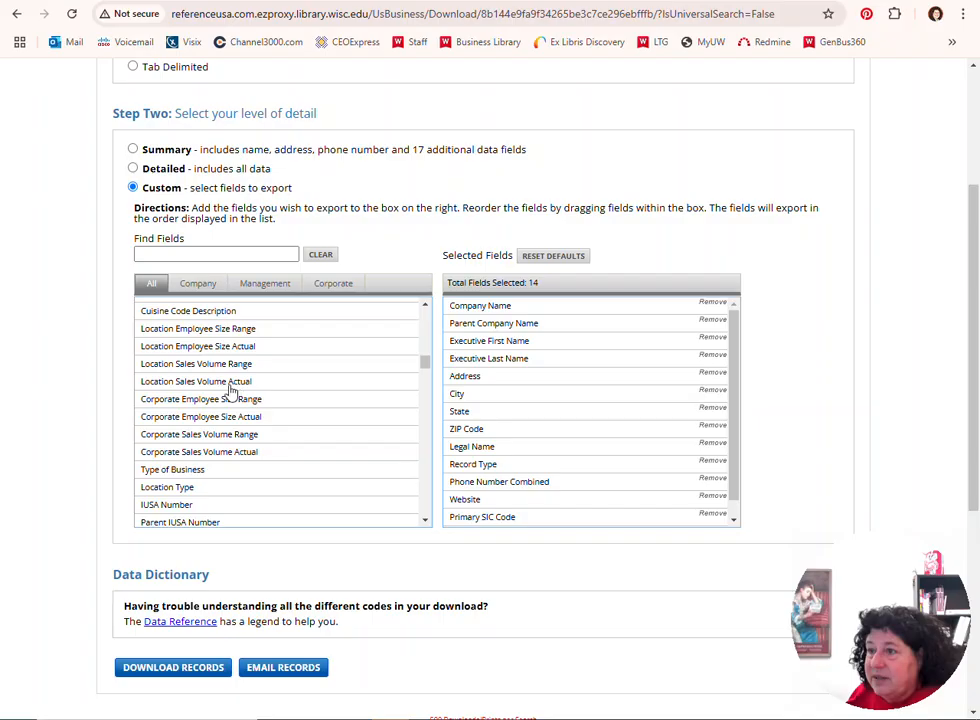
pyautogui.scroll(-3, 317, 442)
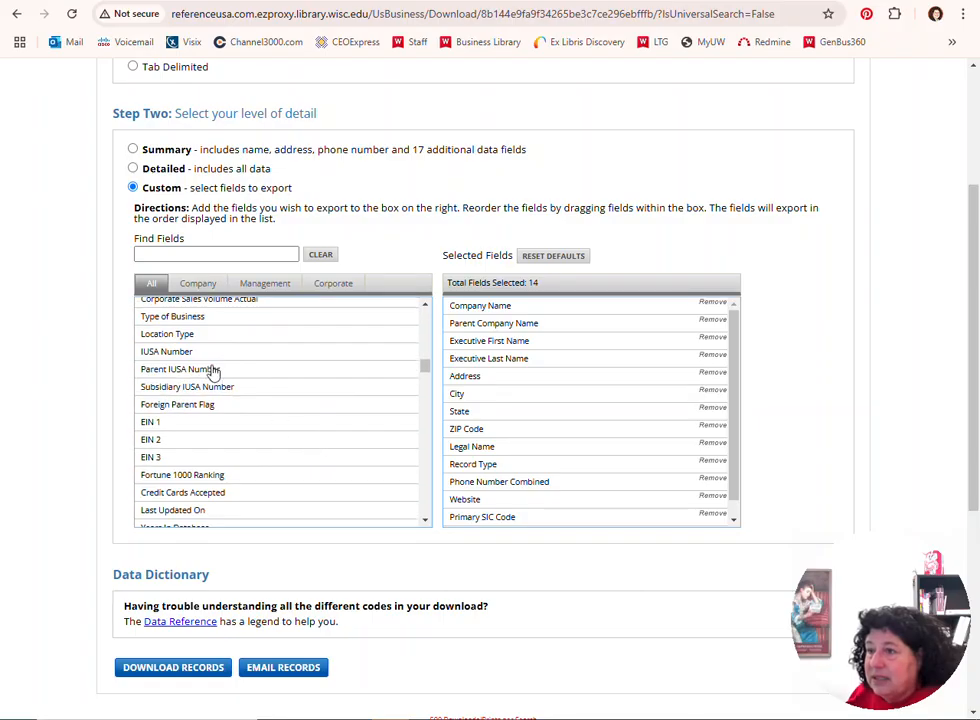
pyautogui.scroll(-3, 228, 444)
pyautogui.scroll(-3, 232, 449)
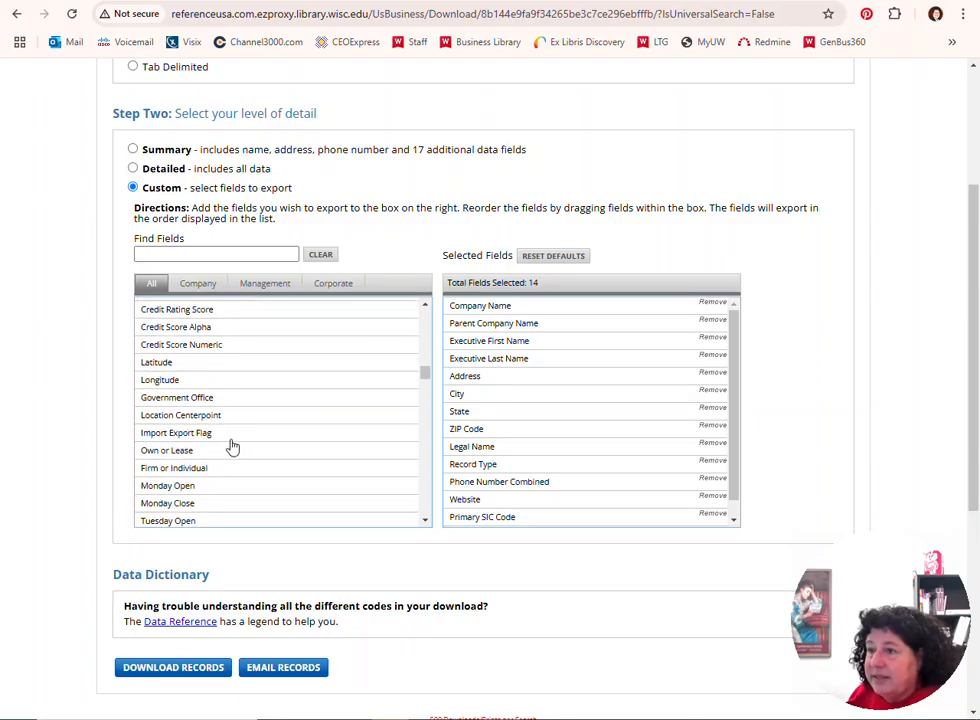
pyautogui.scroll(-2, 231, 446)
pyautogui.scroll(-4, 234, 445)
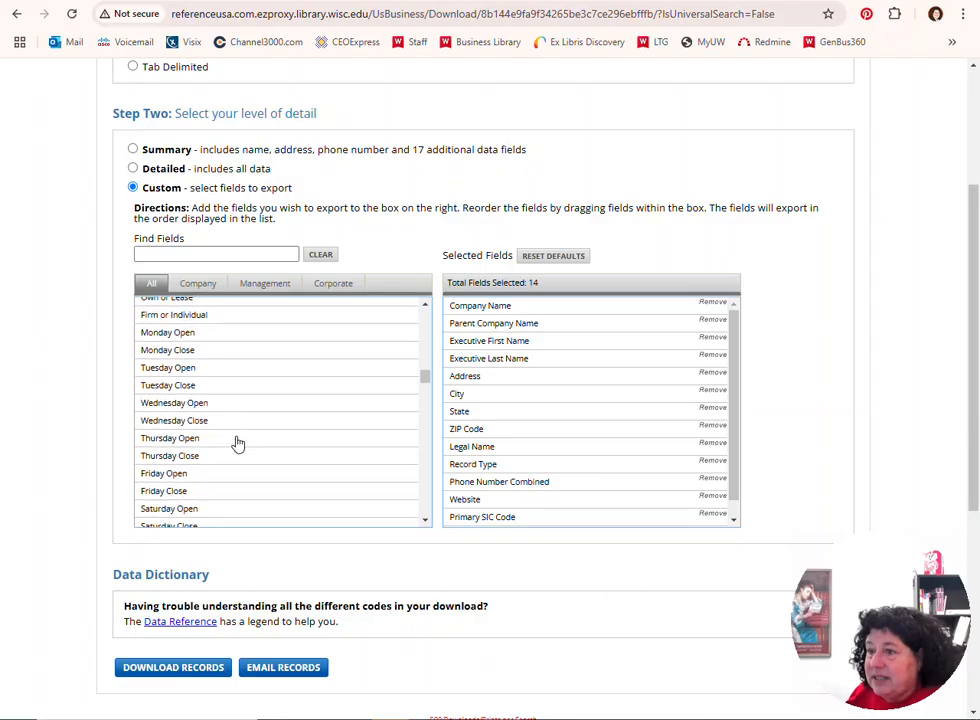
pyautogui.scroll(-7, 240, 443)
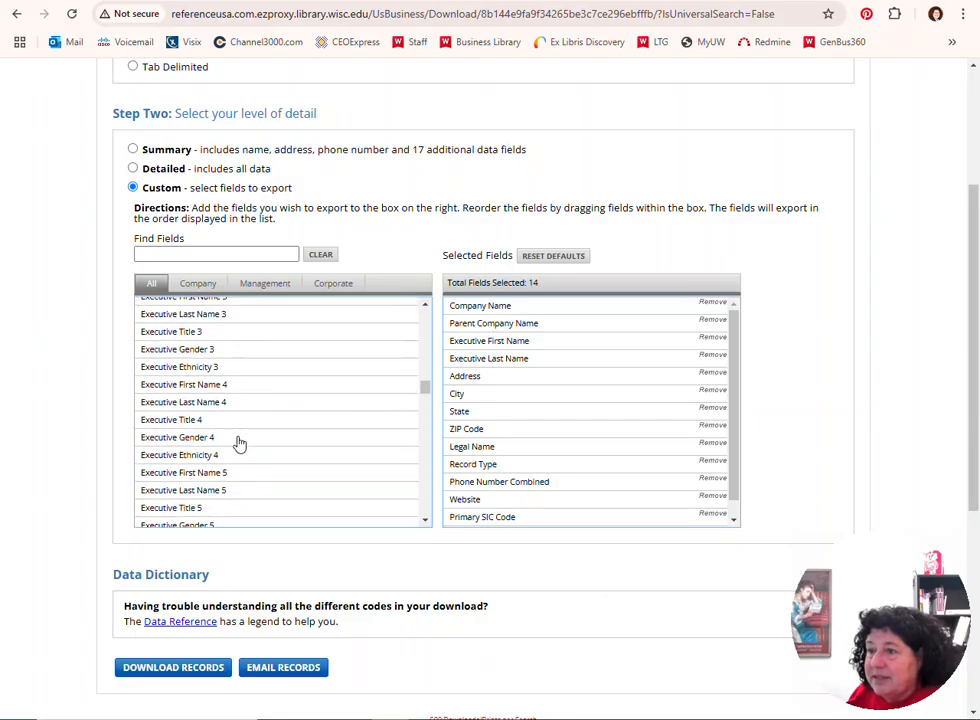
pyautogui.scroll(4, 256, 389)
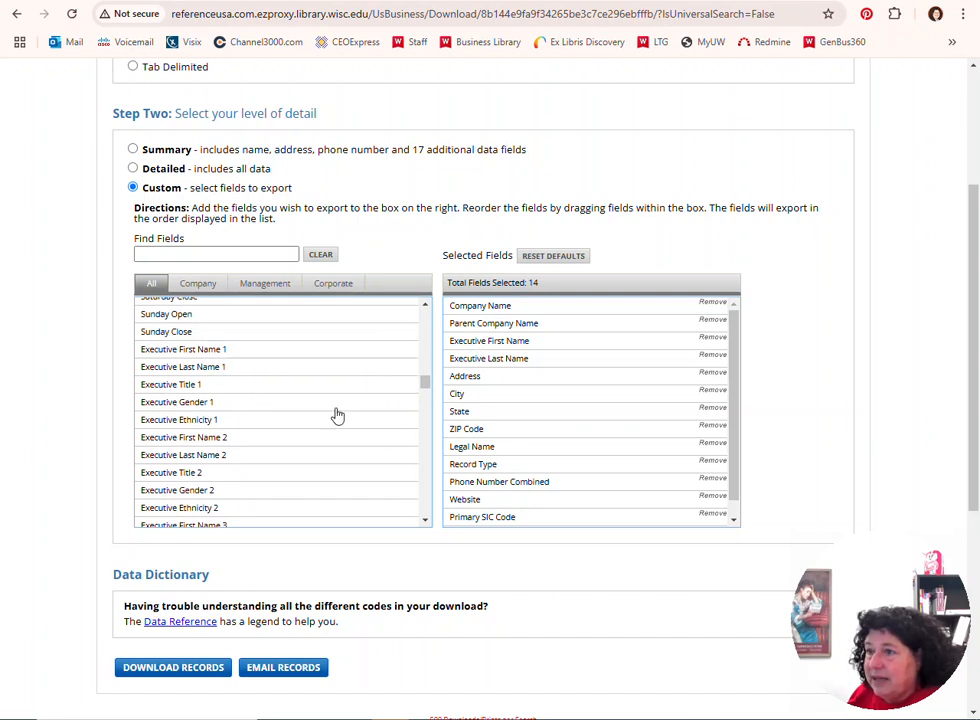
pyautogui.scroll(-1, 246, 427)
pyautogui.scroll(-15, 246, 427)
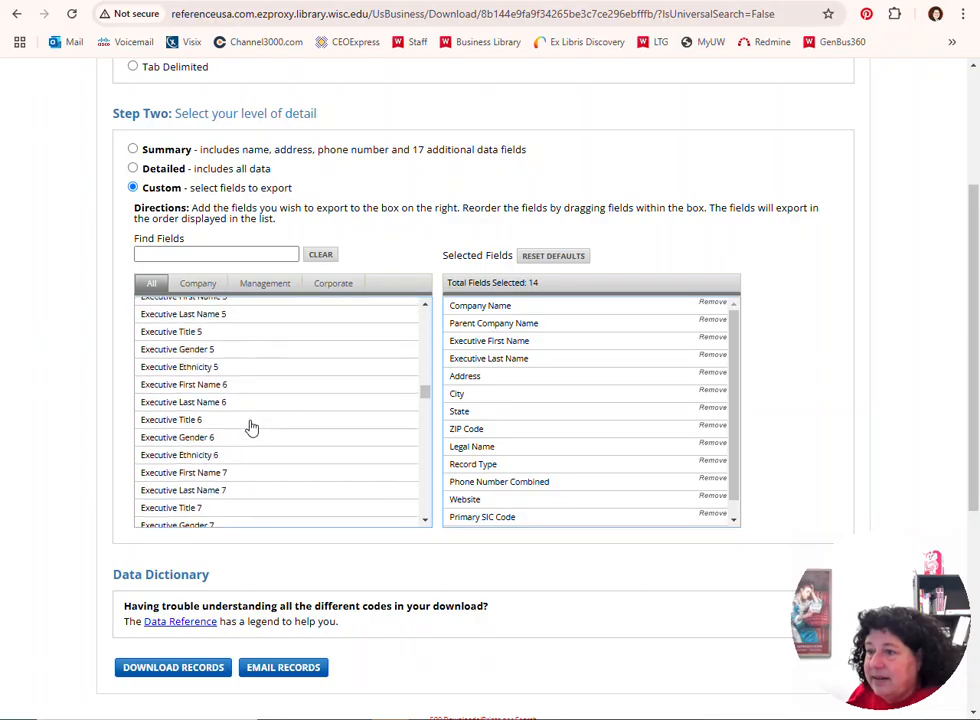
pyautogui.scroll(-20, 253, 428)
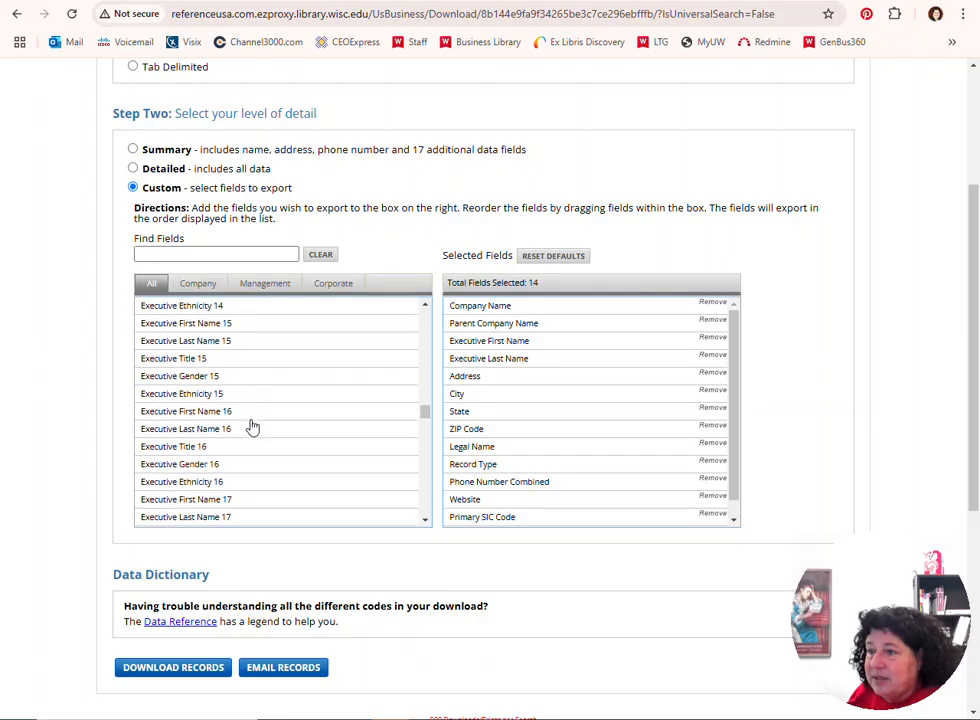
pyautogui.scroll(-20, 253, 428)
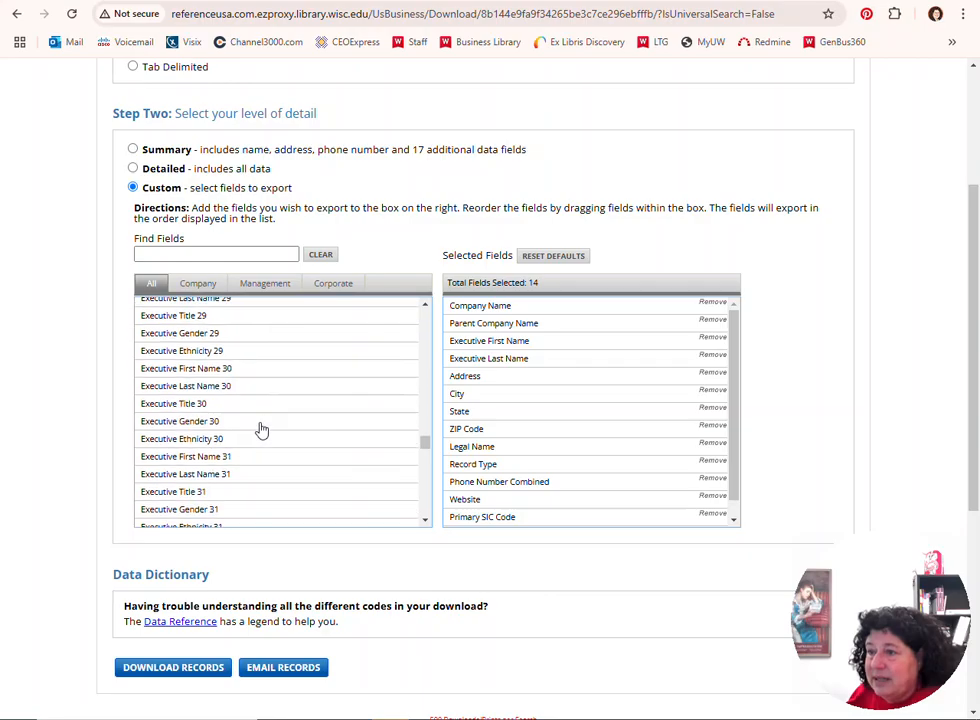
pyautogui.scroll(-15, 262, 428)
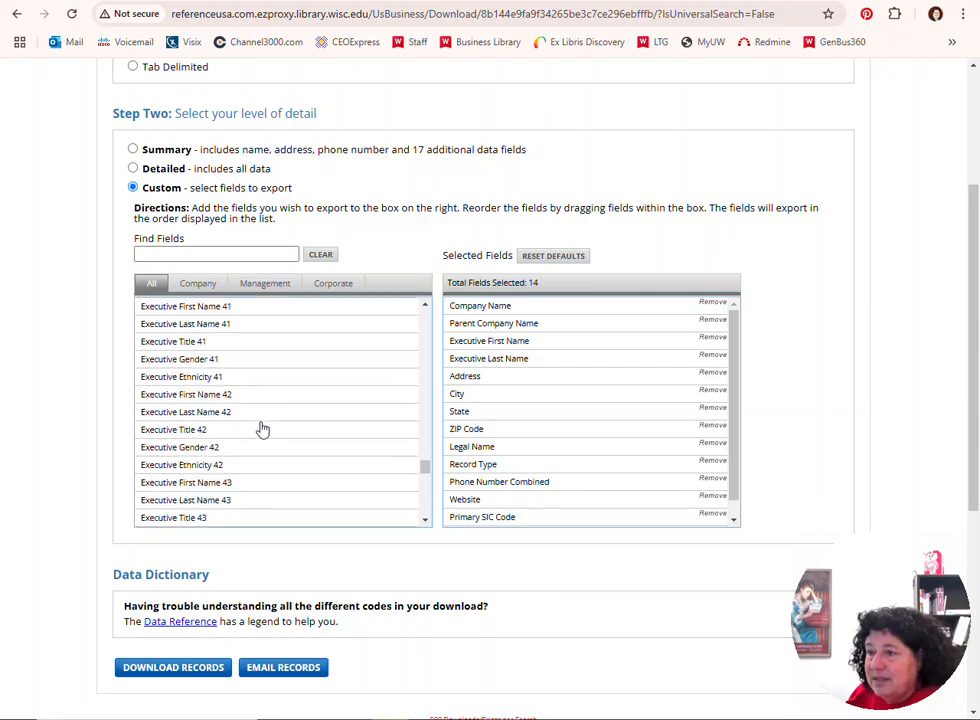
pyautogui.scroll(-8, 262, 428)
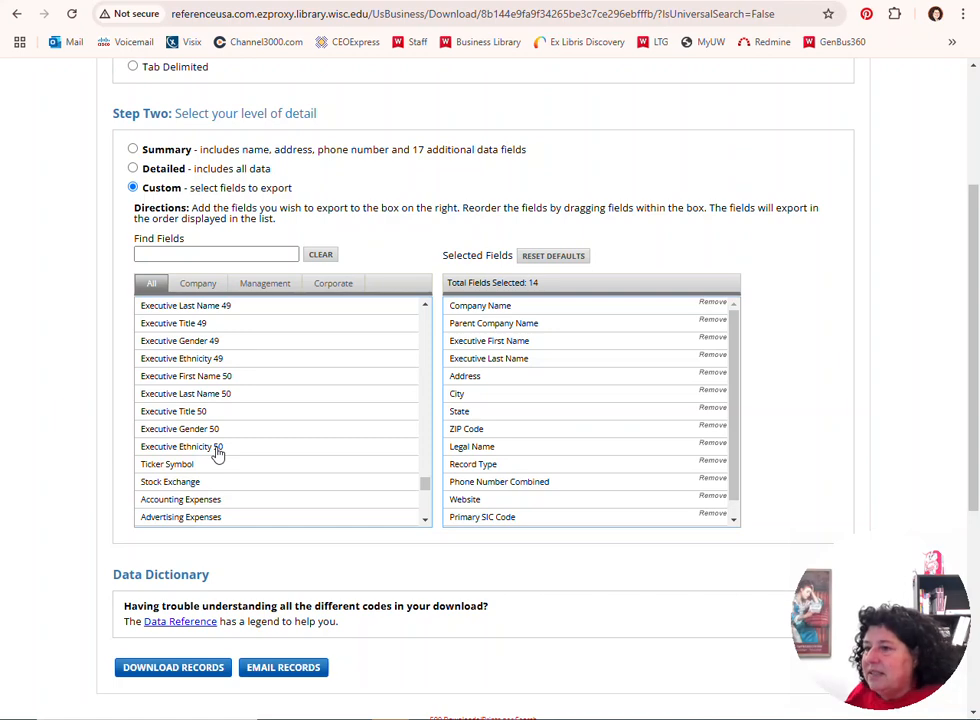
pyautogui.scroll(-3, 244, 467)
pyautogui.scroll(-8, 244, 467)
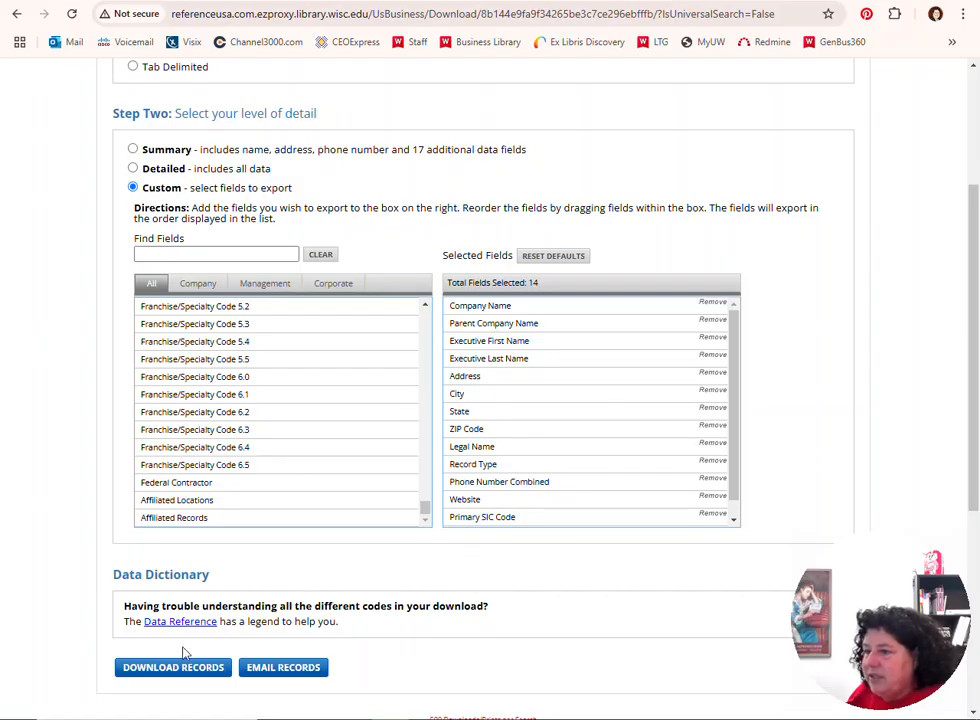
# Download the records with the custom fields, open the CSV file in Excel and accept the default data conversions
pyautogui.click(185, 677)
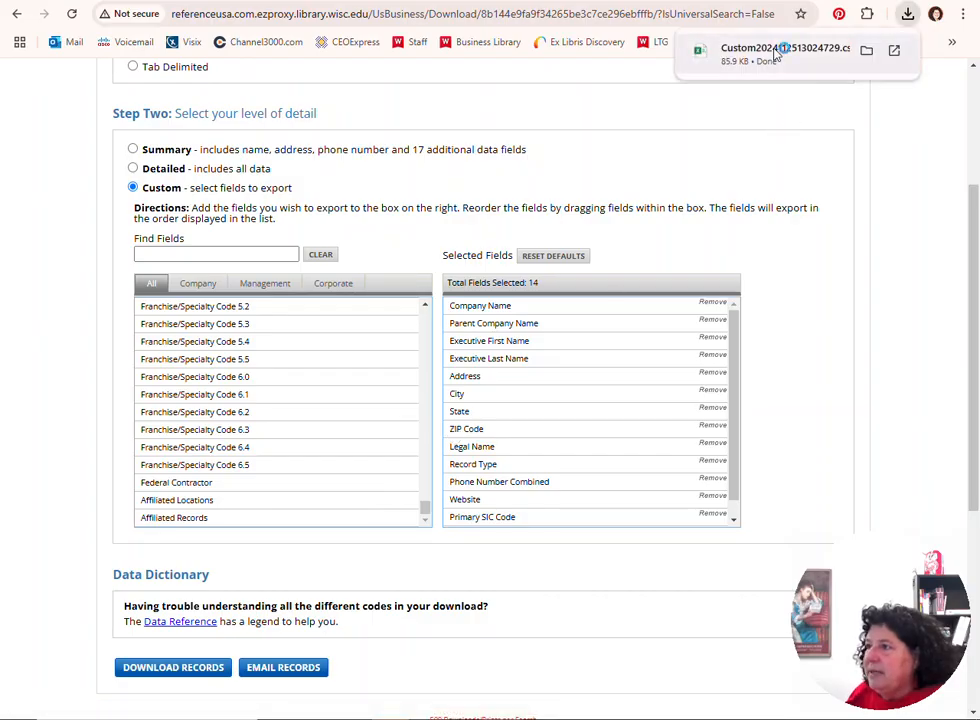
pyautogui.click(776, 55)
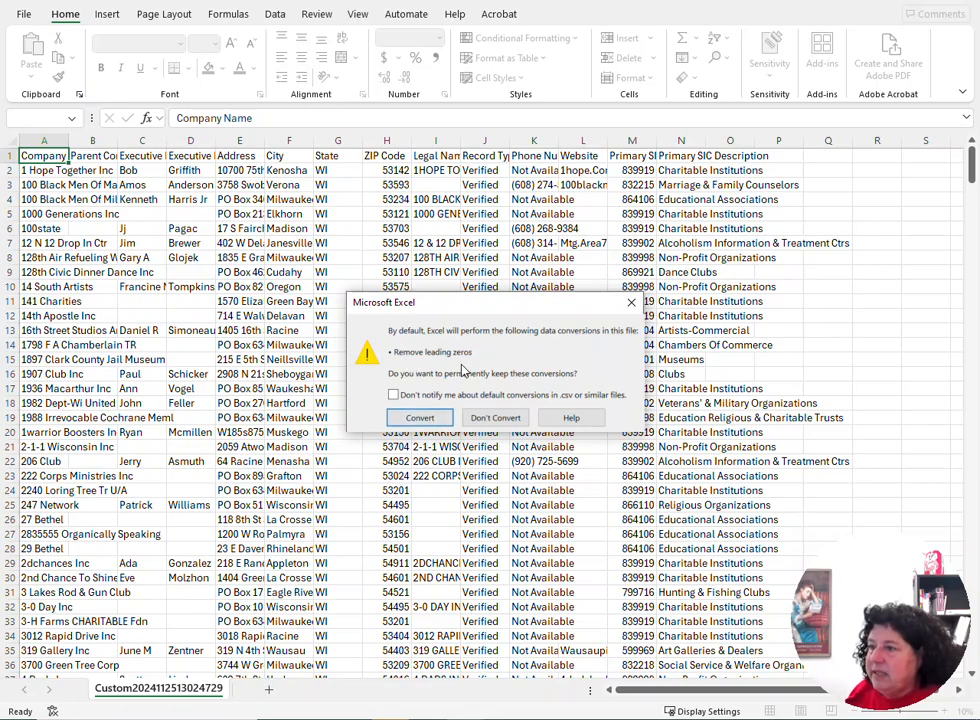
pyautogui.click(418, 419)
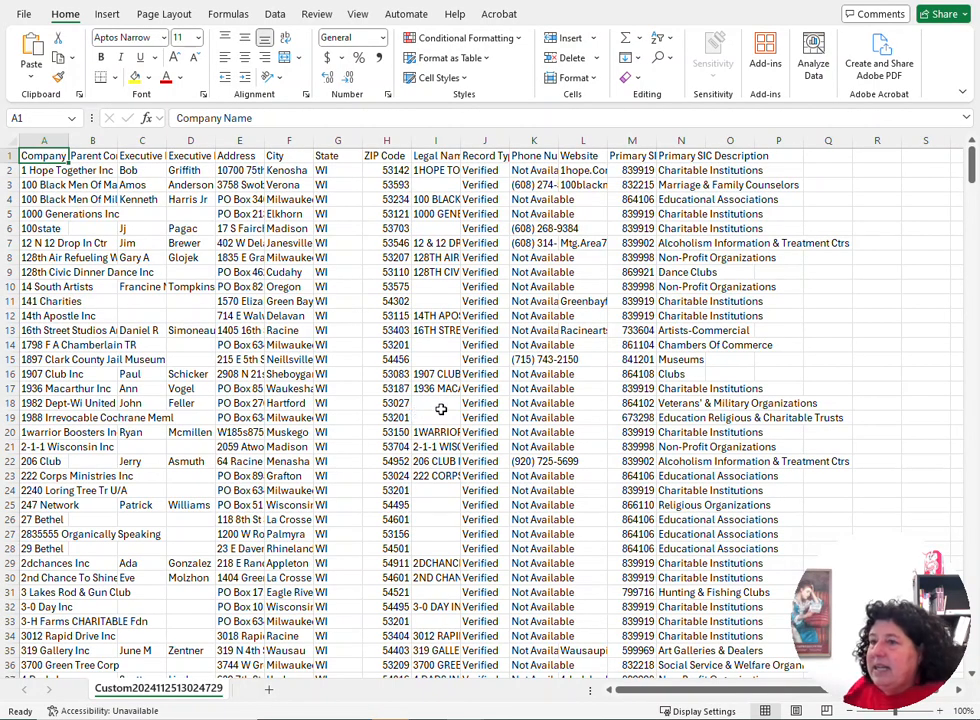
# Fit the Company Name column's width to its contents and bring the sheet's further columns into view
pyautogui.doubleClick(68, 146)
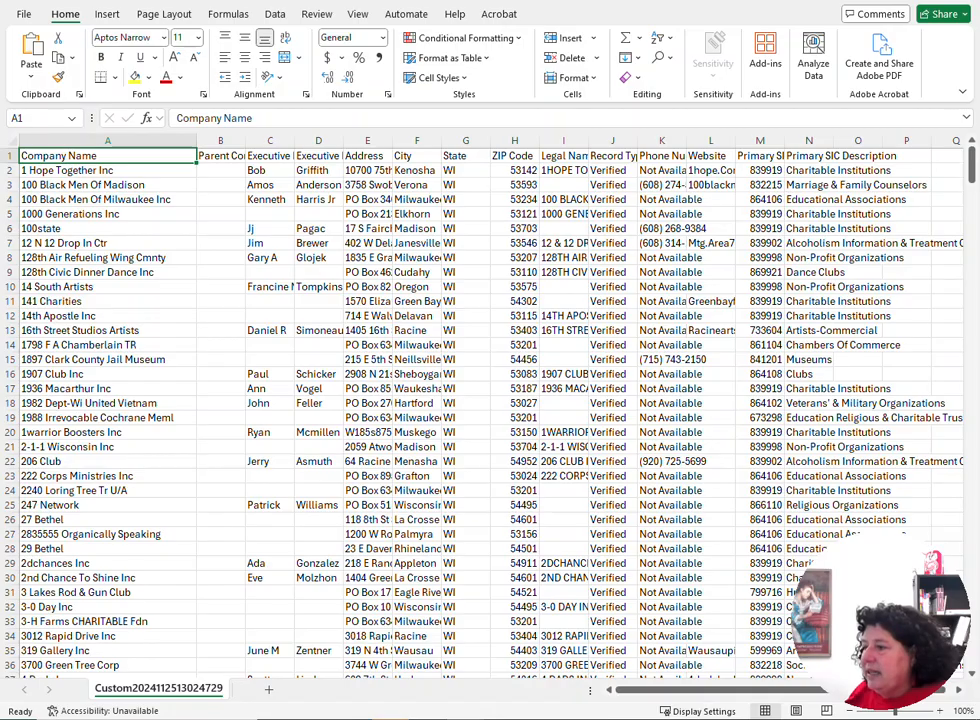
pyautogui.moveTo(665, 691); pyautogui.dragTo(683, 697)
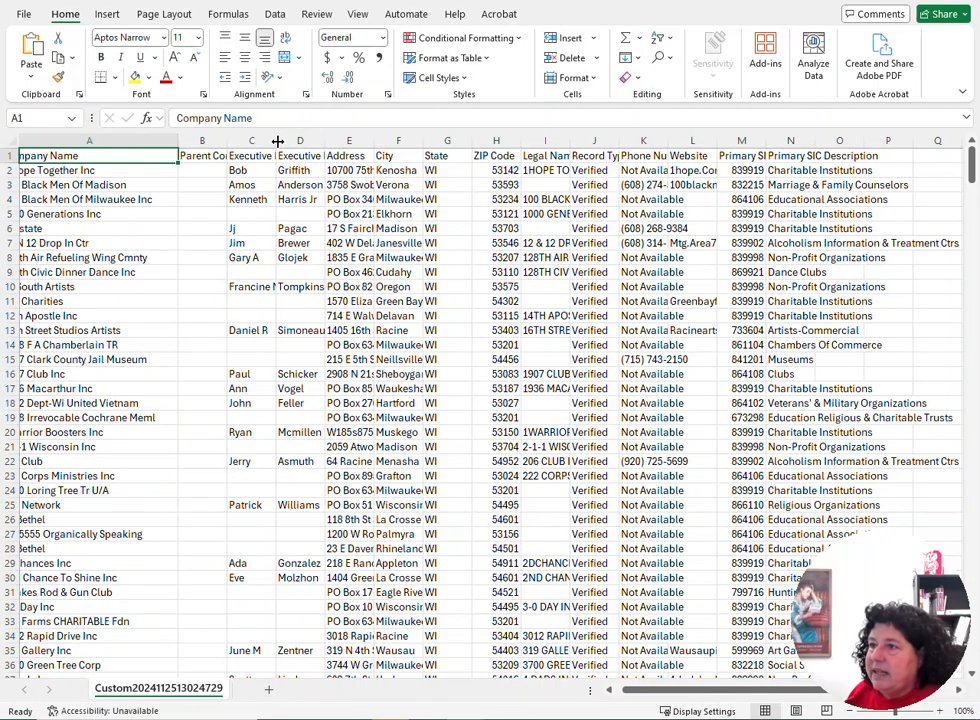
# Fit the Executive First Name and Executive Last Name columns to their contents and look down through the exported records
pyautogui.doubleClick(277, 141)
pyautogui.doubleClick(380, 141)
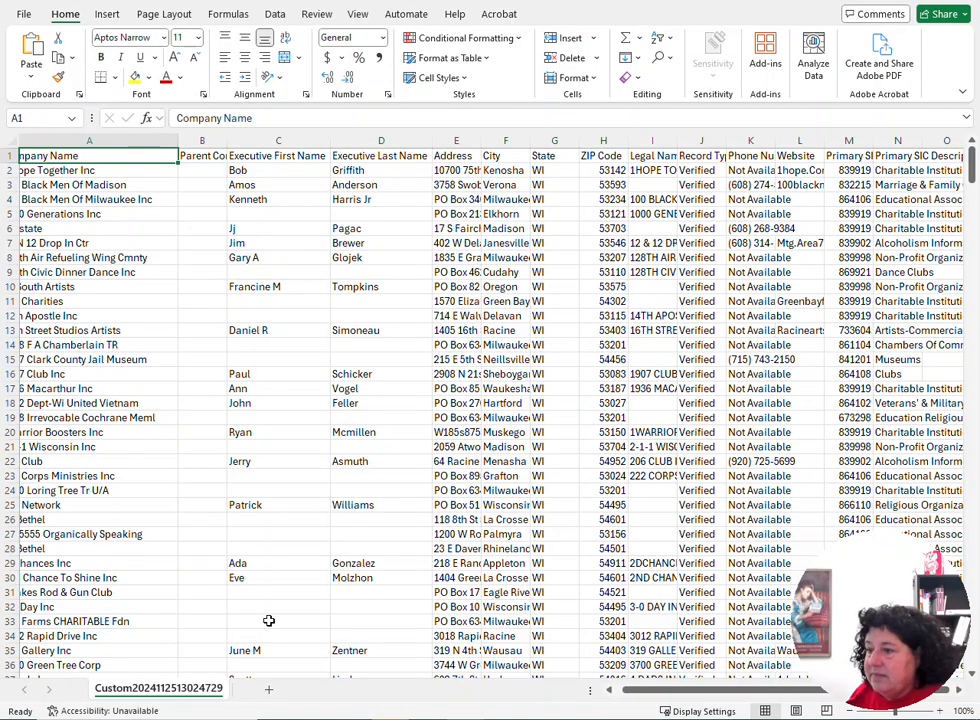
pyautogui.scroll(-7, 269, 621)
pyautogui.scroll(-12, 262, 616)
pyautogui.scroll(-15, 255, 616)
pyautogui.scroll(-15, 278, 610)
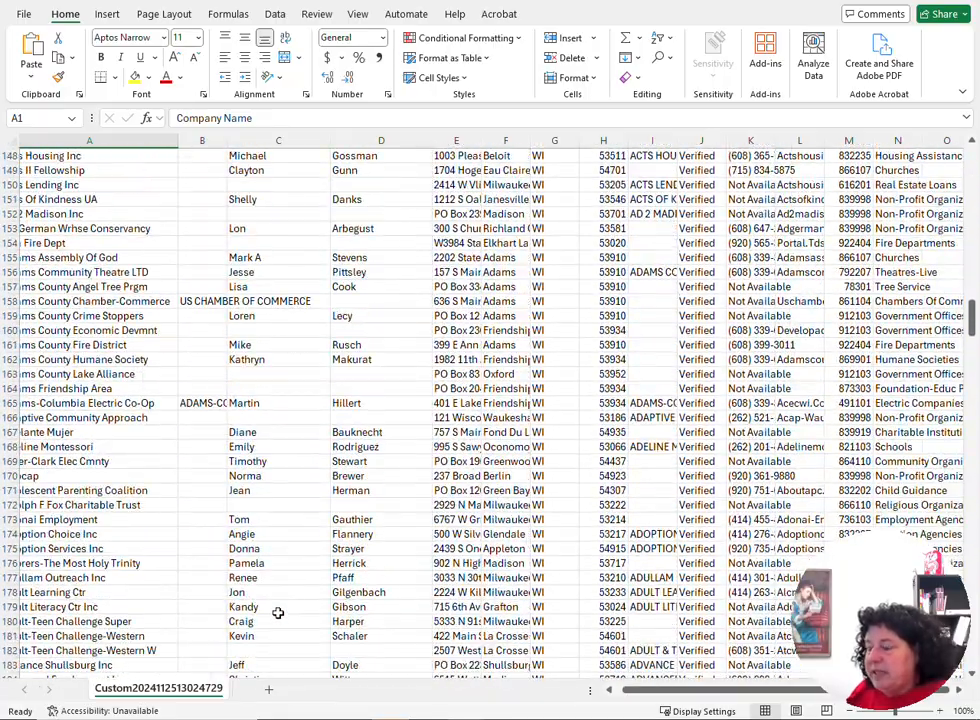
pyautogui.scroll(-18, 278, 613)
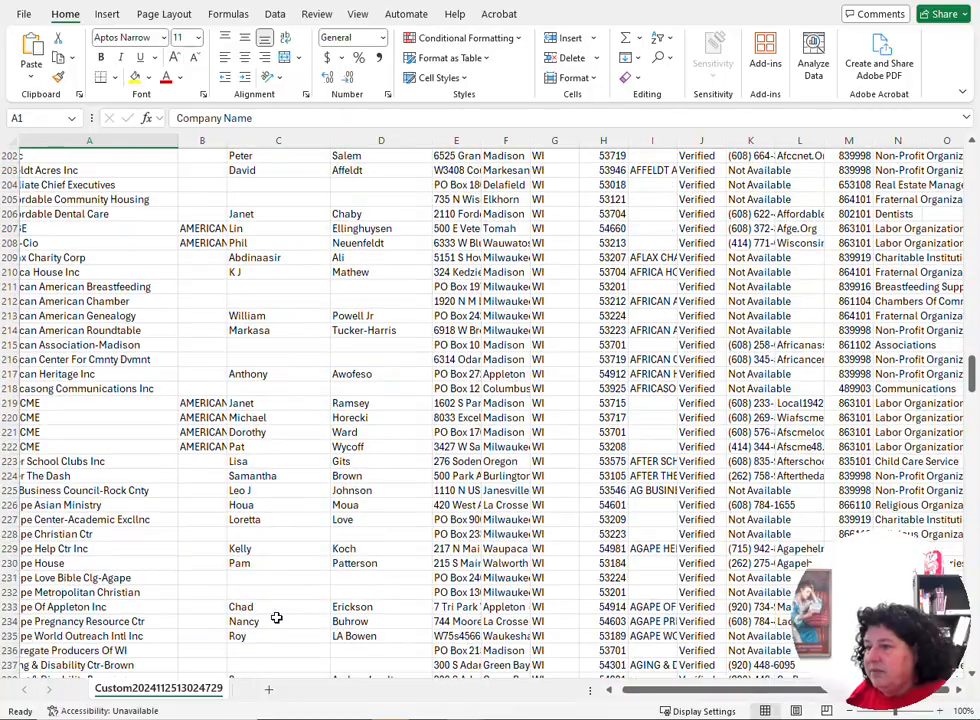
pyautogui.scroll(-14, 276, 618)
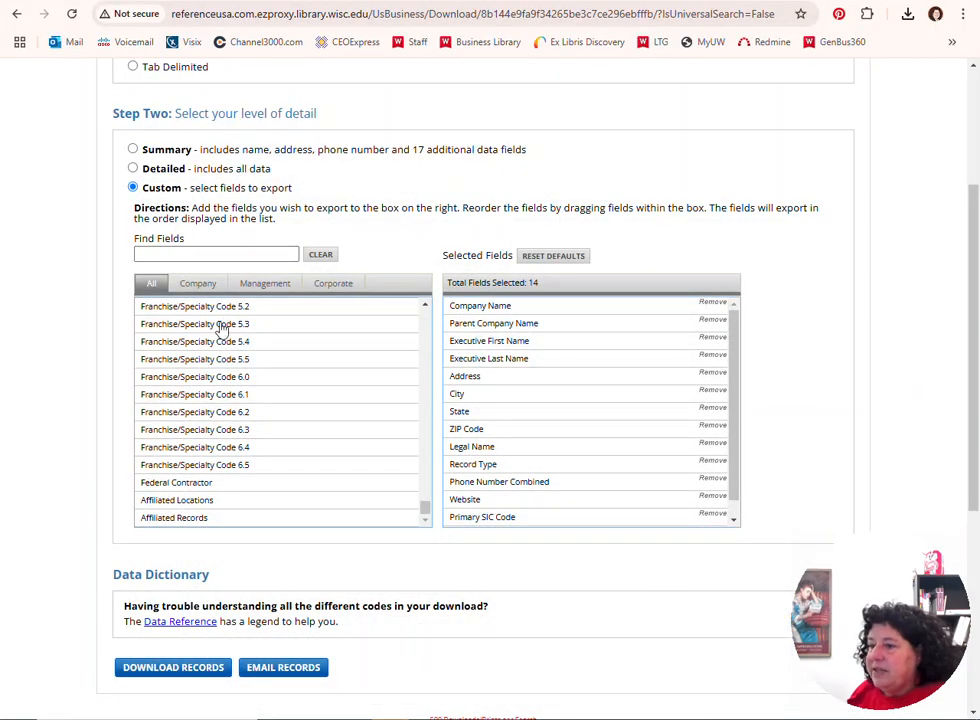
# Switch to Data Axle Reference Solutions in the browser, return from the download page to the search form and view the results with the same criteria
pyautogui.scroll(1, 527, 237)
pyautogui.scroll(3, 527, 237)
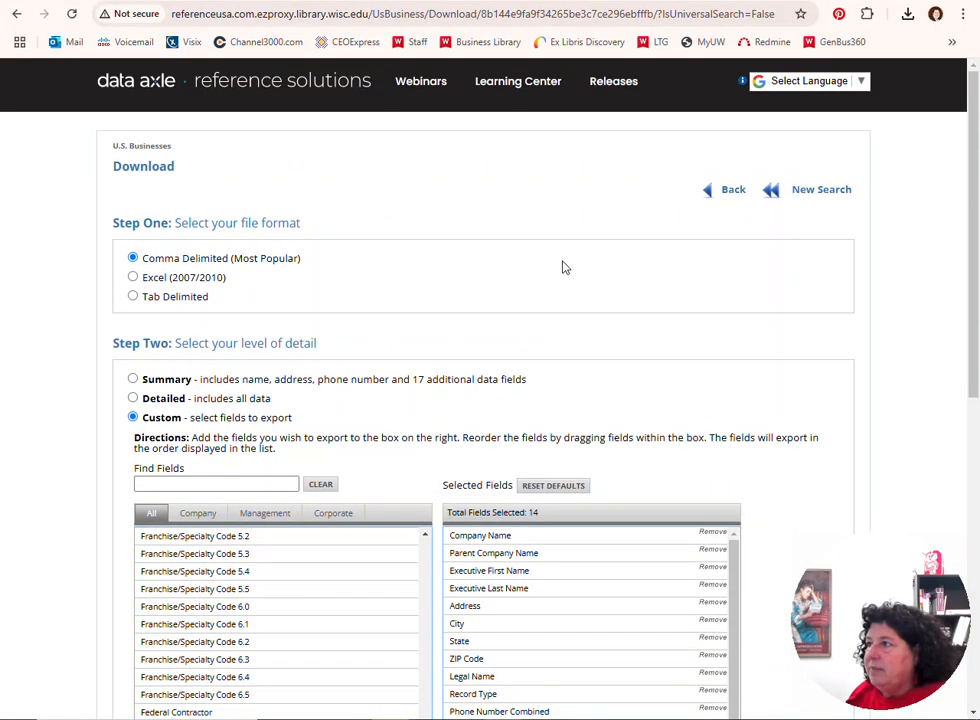
pyautogui.click(737, 194)
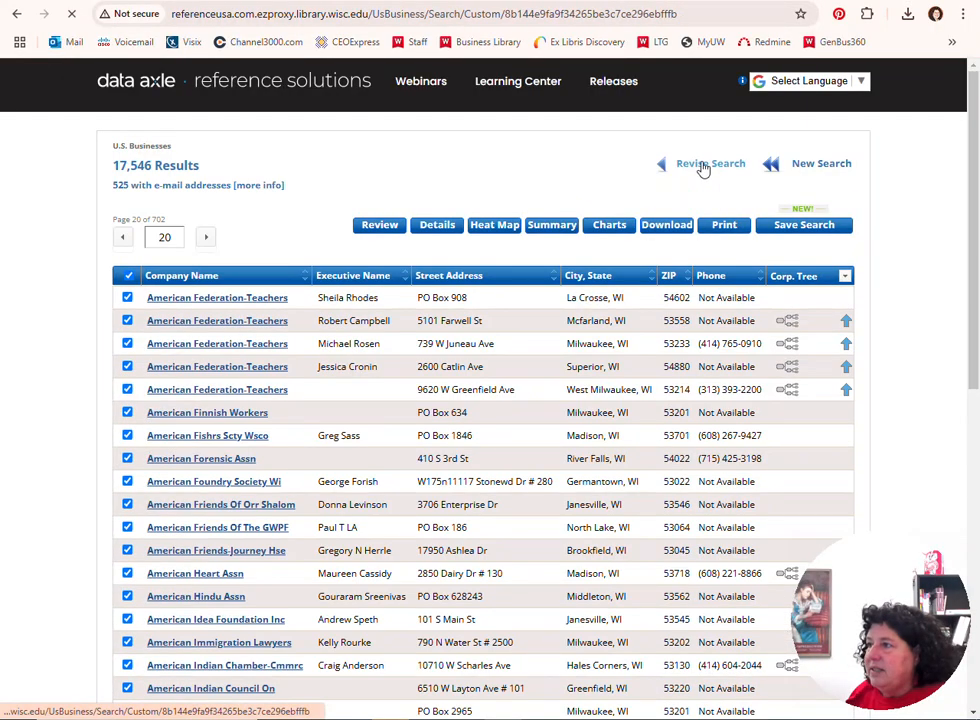
pyautogui.click(703, 168)
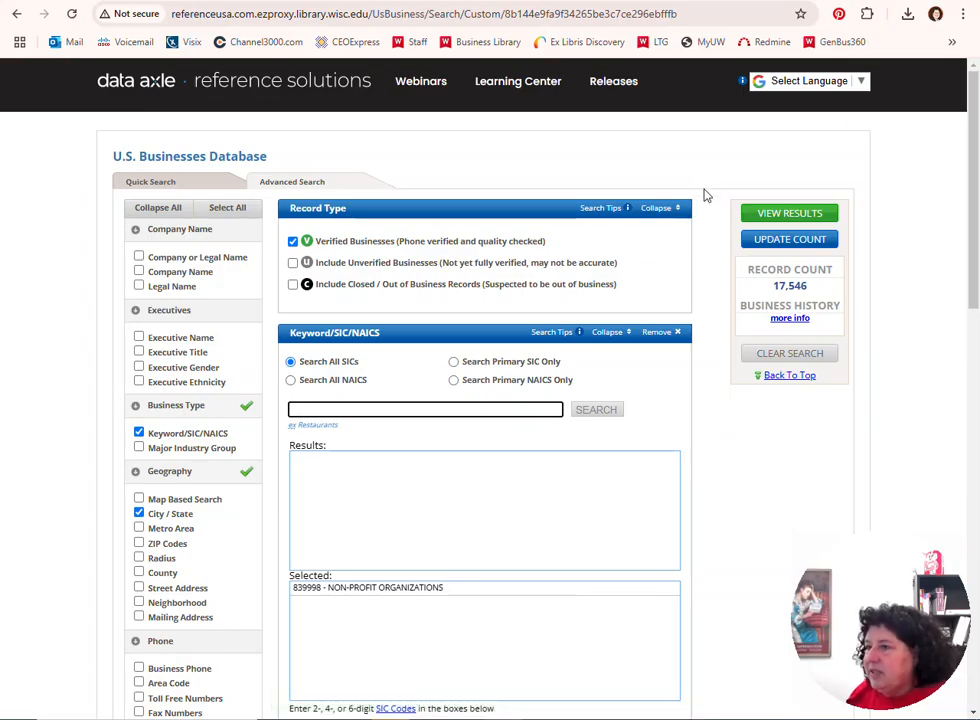
pyautogui.click(795, 214)
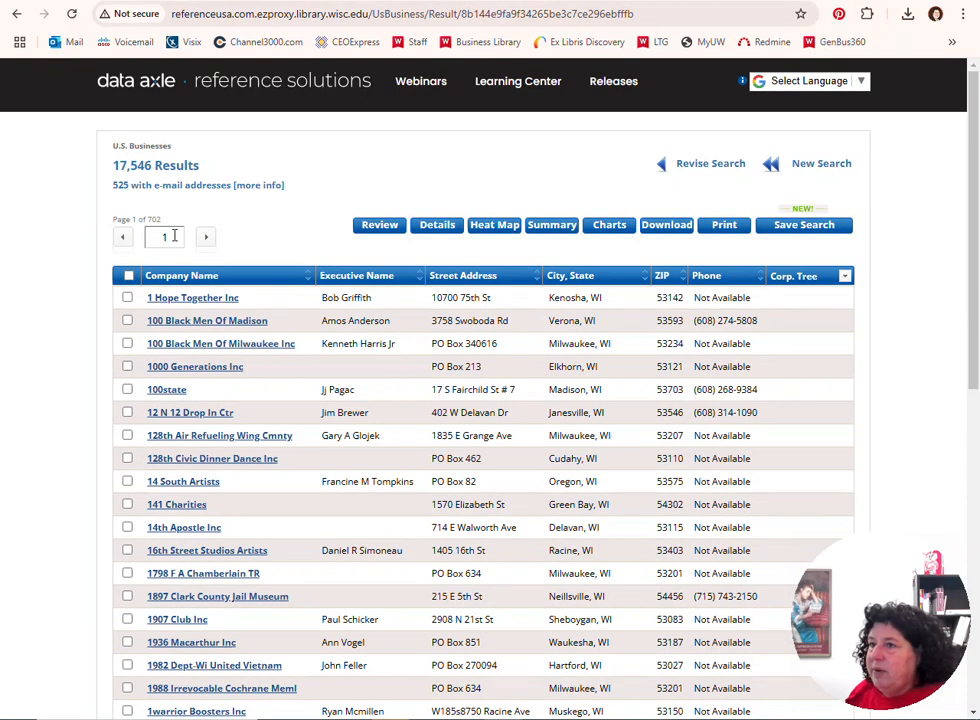
# Go to results page 21 and select all records on pages 21 through 24
pyautogui.doubleClick(174, 235)
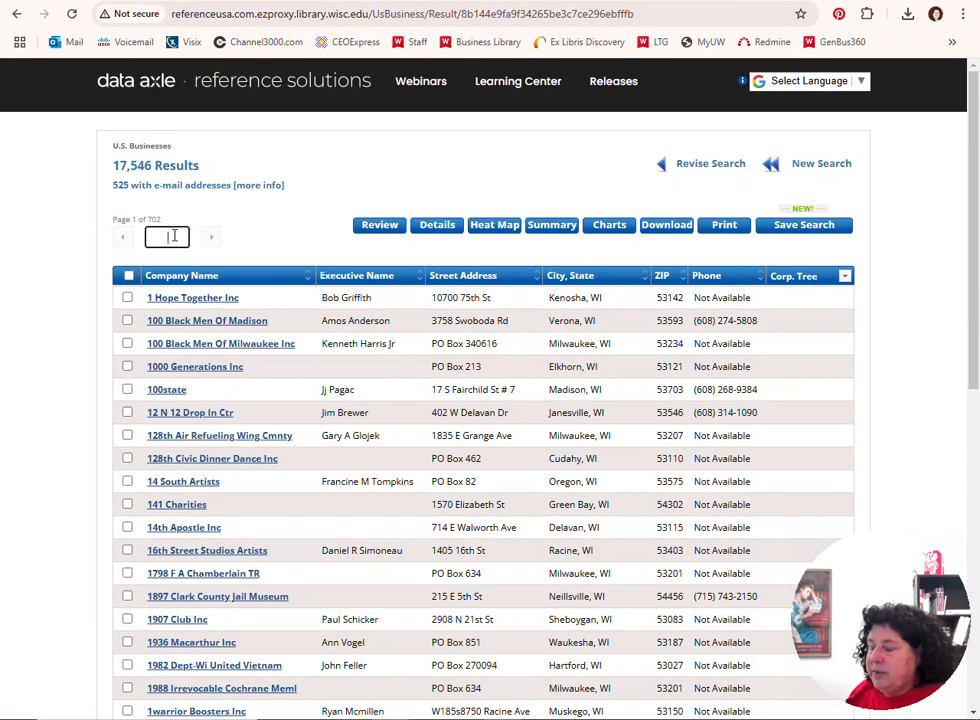
pyautogui.write('21')
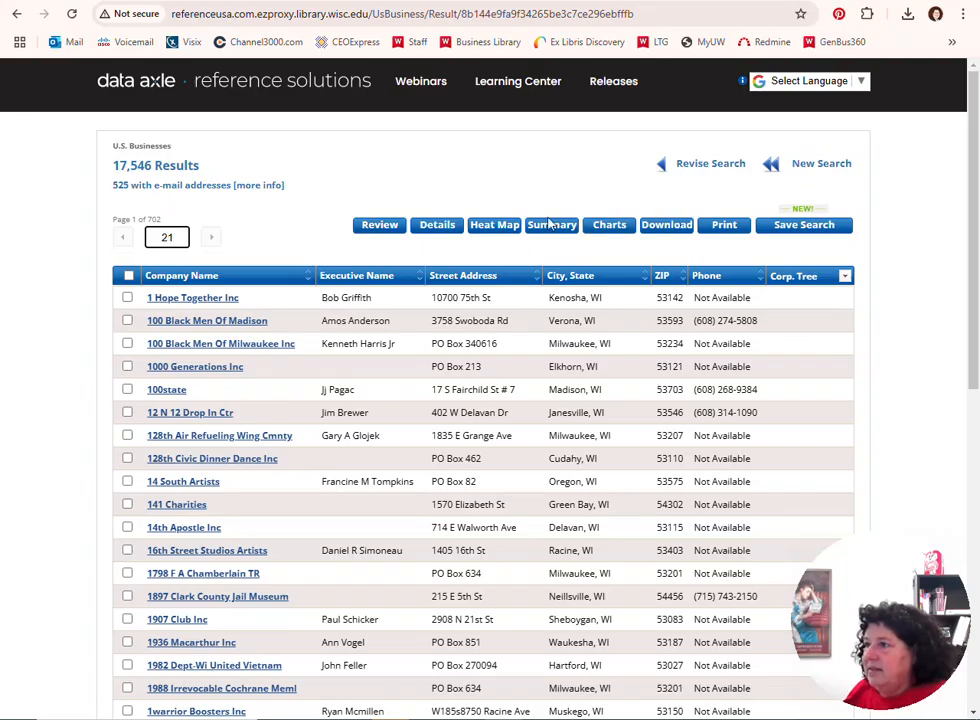
pyautogui.press('Return')
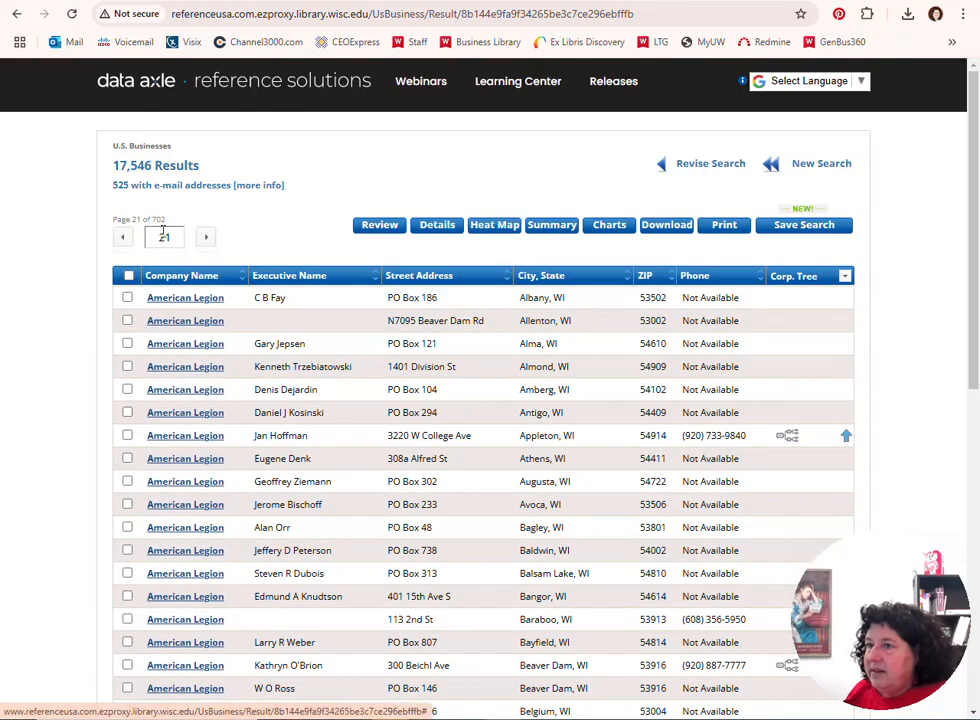
pyautogui.click(129, 276)
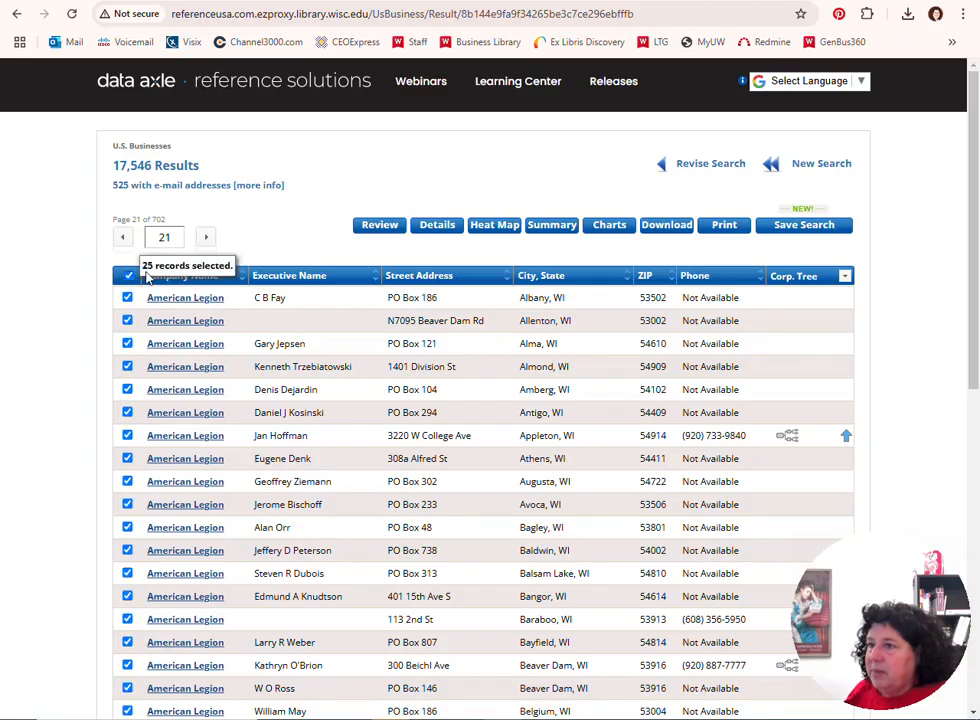
pyautogui.click(206, 238)
pyautogui.click(206, 238)
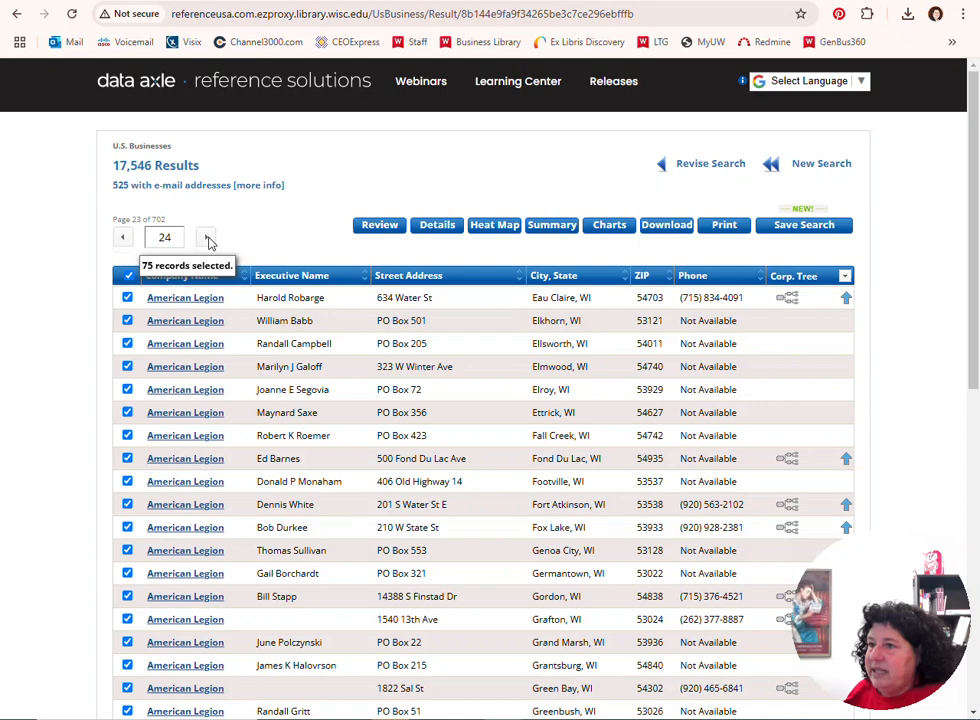
pyautogui.click(206, 238)
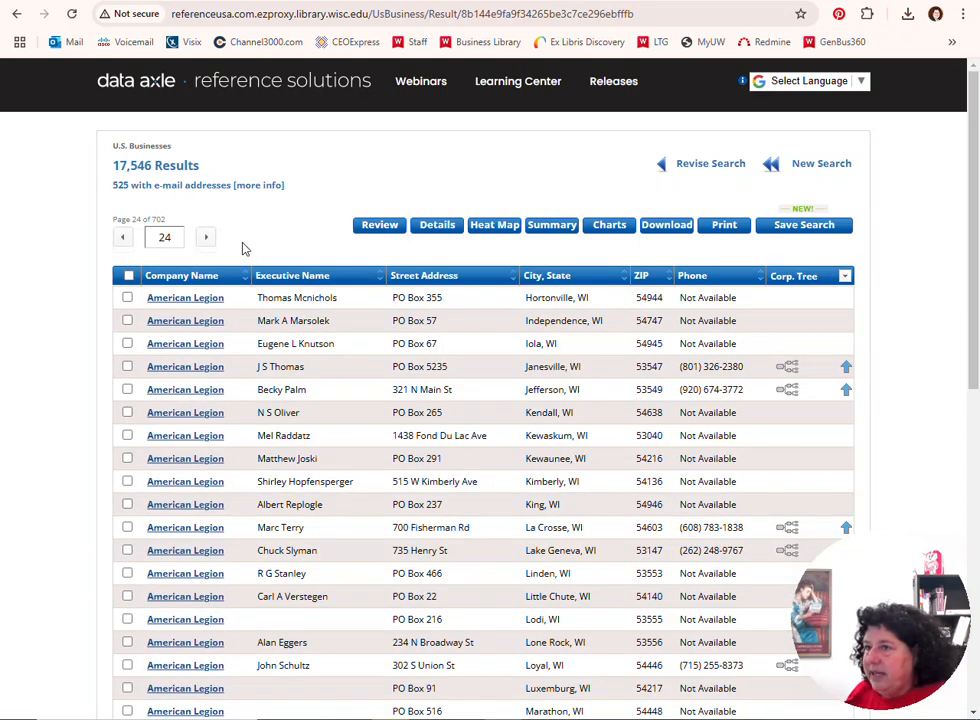
pyautogui.click(127, 275)
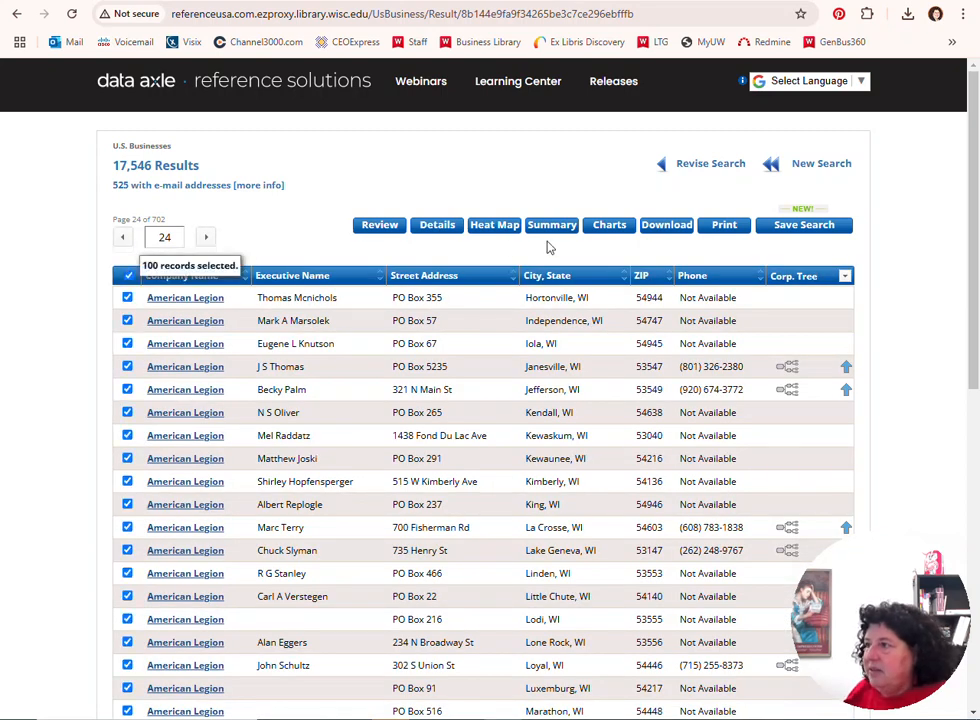
# Open the download options for the selected records, choose the Custom level of detail and check the list of selected fields
pyautogui.click(668, 230)
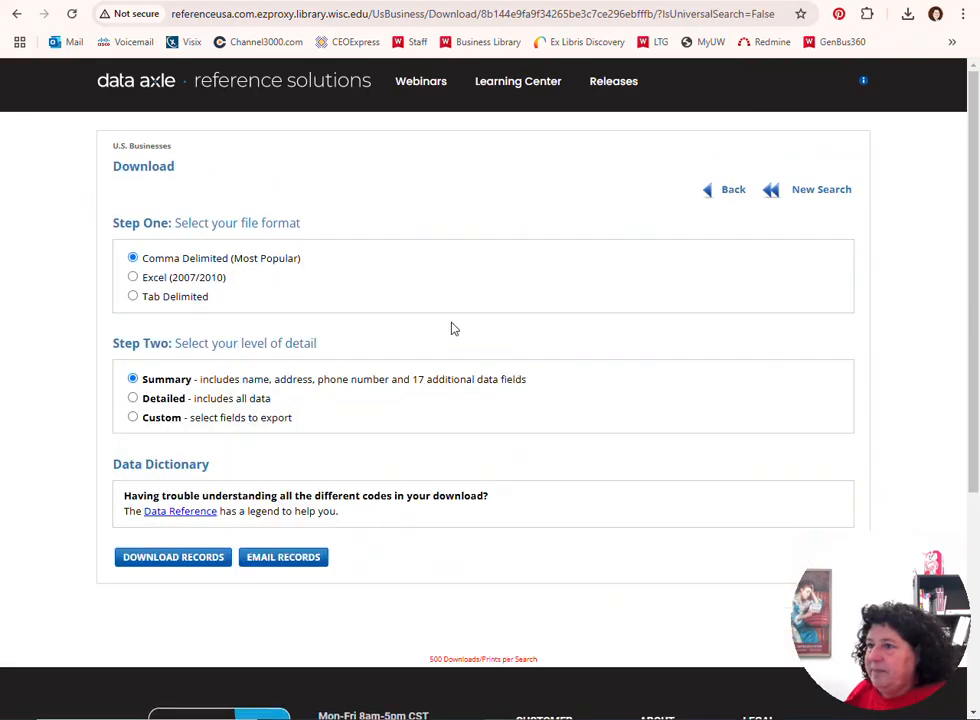
pyautogui.click(133, 418)
pyautogui.scroll(-2, 494, 379)
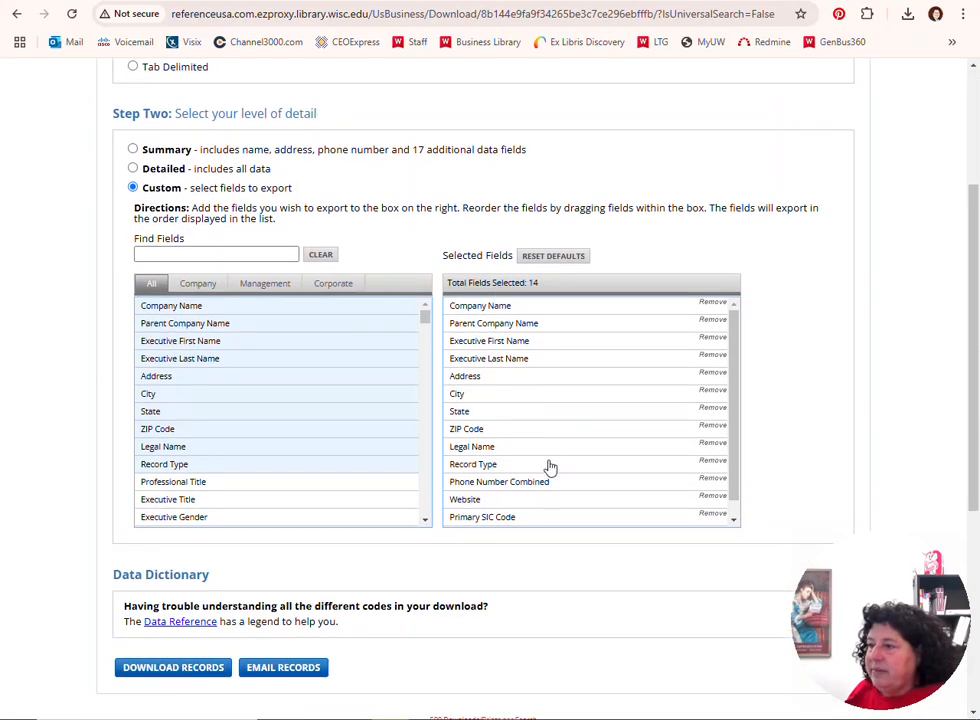
pyautogui.scroll(-1, 545, 465)
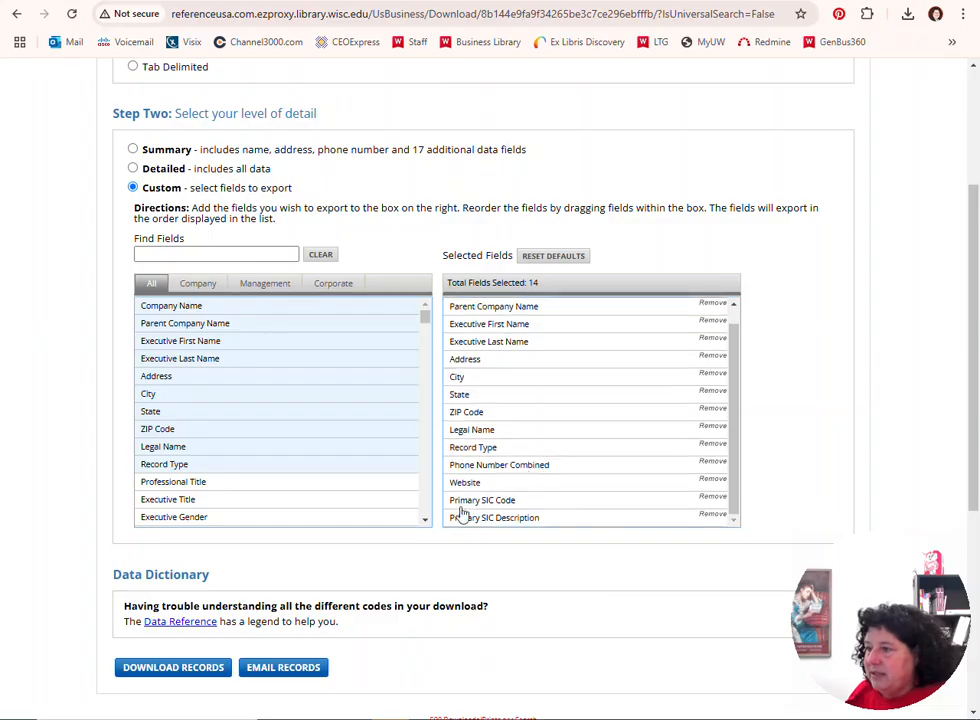